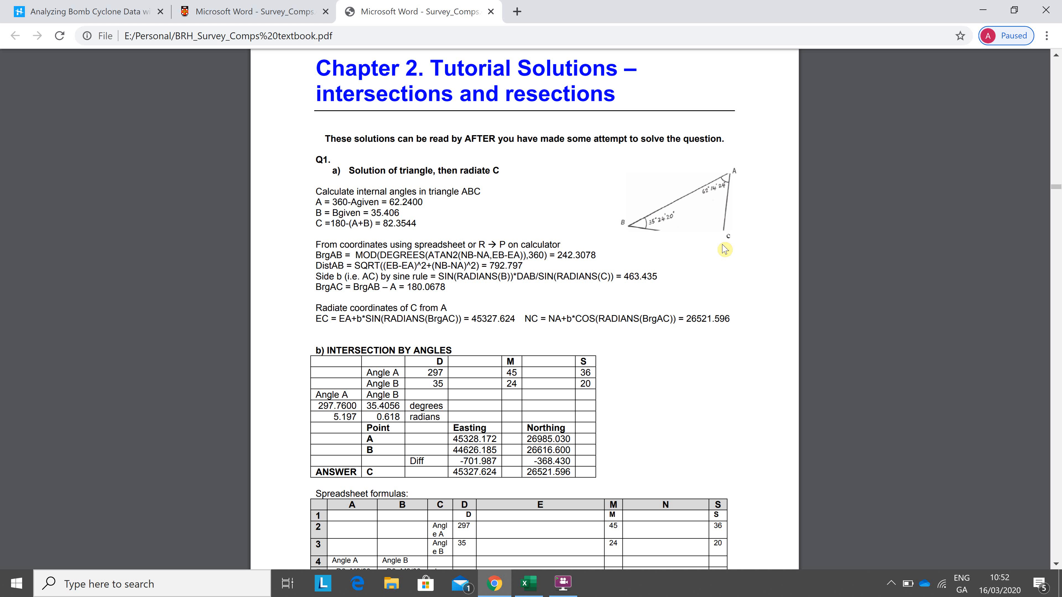
Step: Switch to the Excel workbook and look over the written-out formulas for the triangle solution on Sheet4
{"action": "key", "text": "alt+Tab"}
{"action": "key", "text": "alt+Tab"}
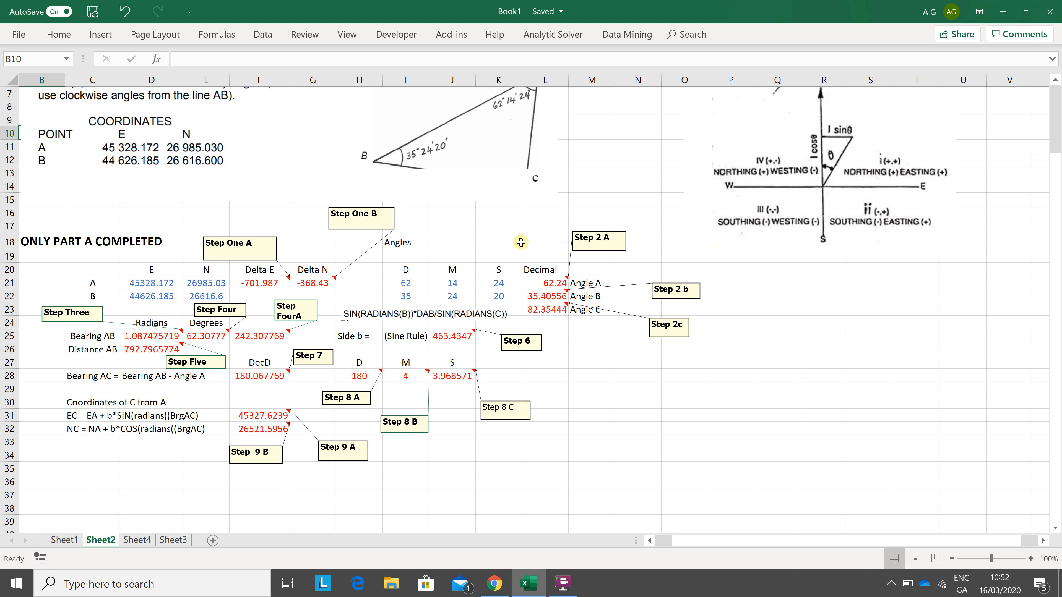
{"action": "left_click", "coordinate": [643, 198]}
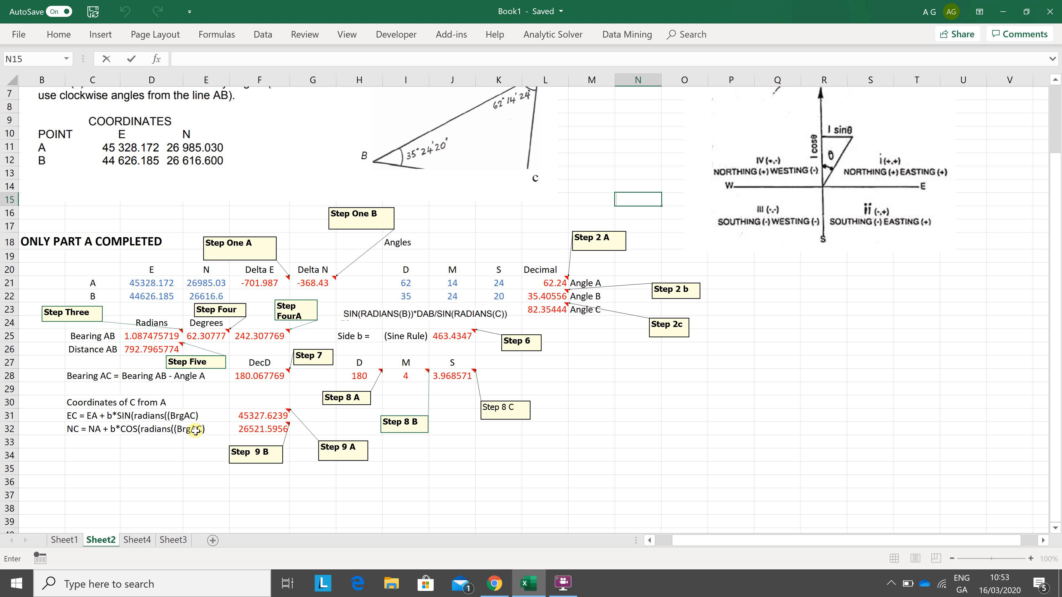
{"action": "left_click", "coordinate": [137, 540]}
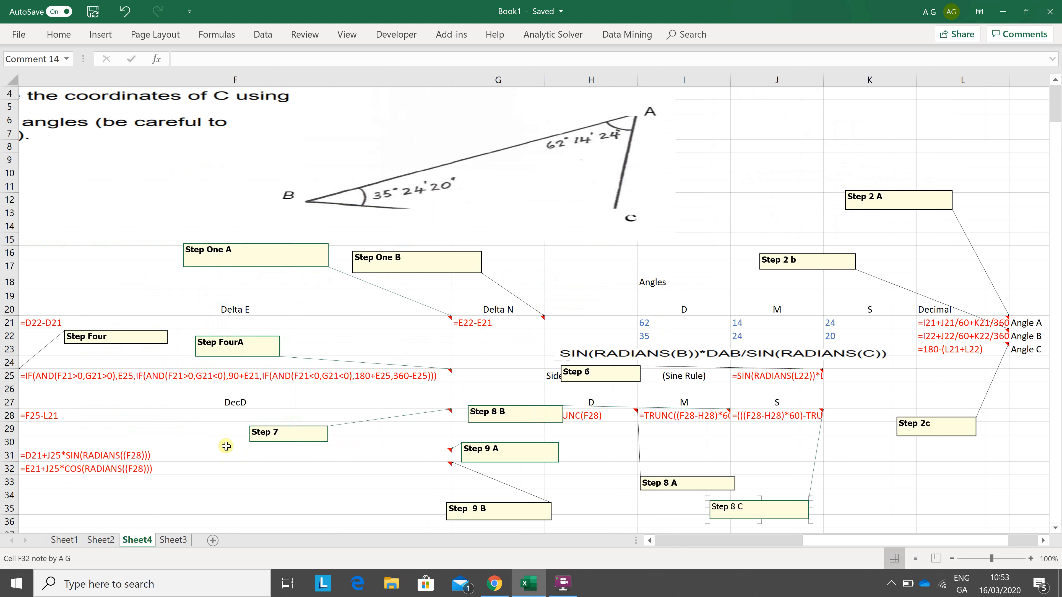
{"action": "left_click", "coordinate": [191, 415]}
{"action": "key", "text": "Left"}
{"action": "key", "text": "Left"}
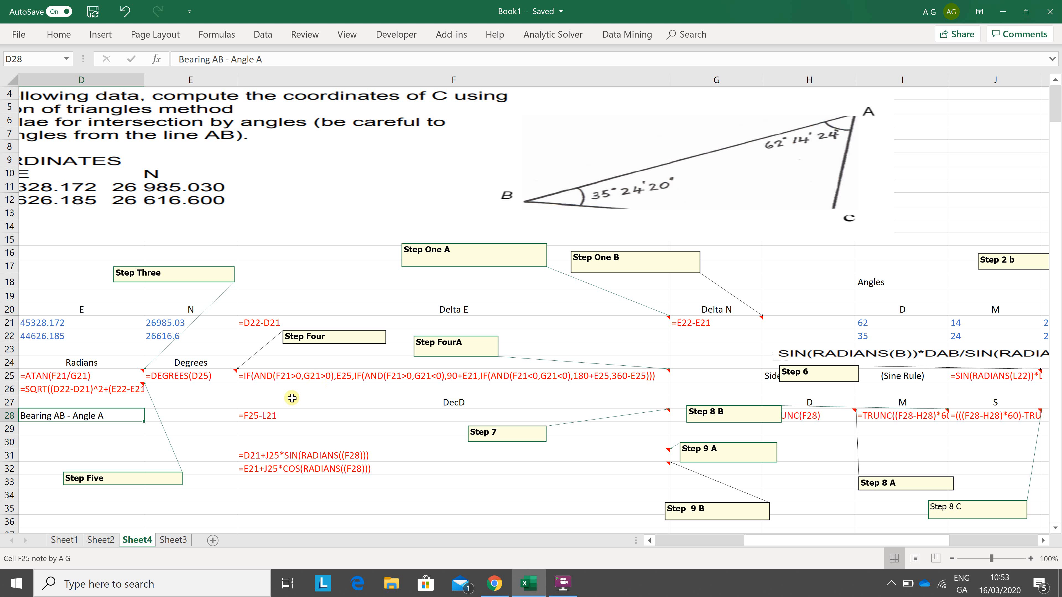
Step: Return to Sheet2 and review the easting entries of points A and B in D21 and D22
{"action": "left_click", "coordinate": [101, 541]}
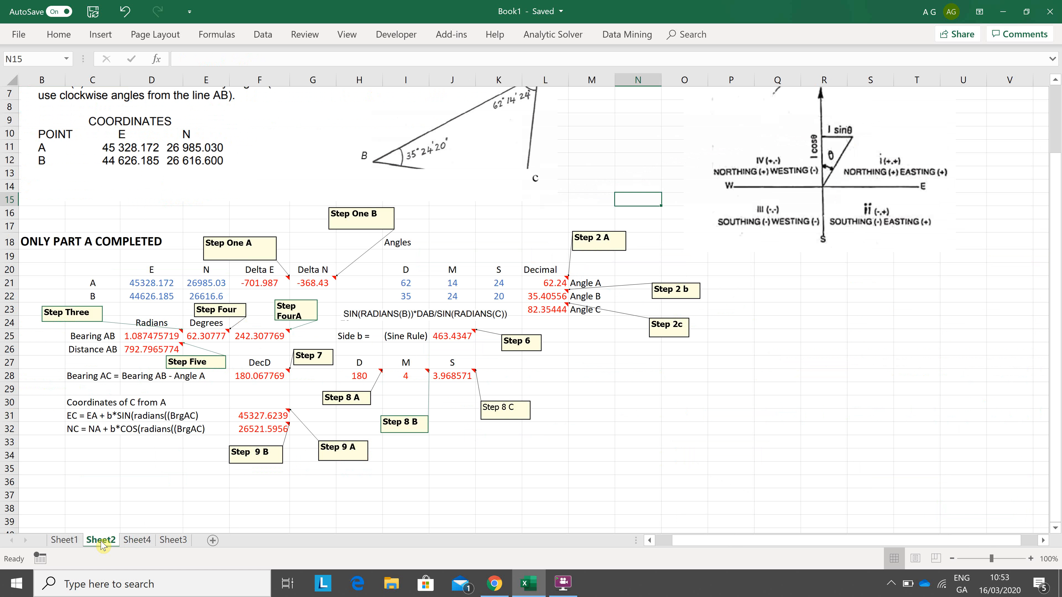
{"action": "left_click", "coordinate": [171, 284]}
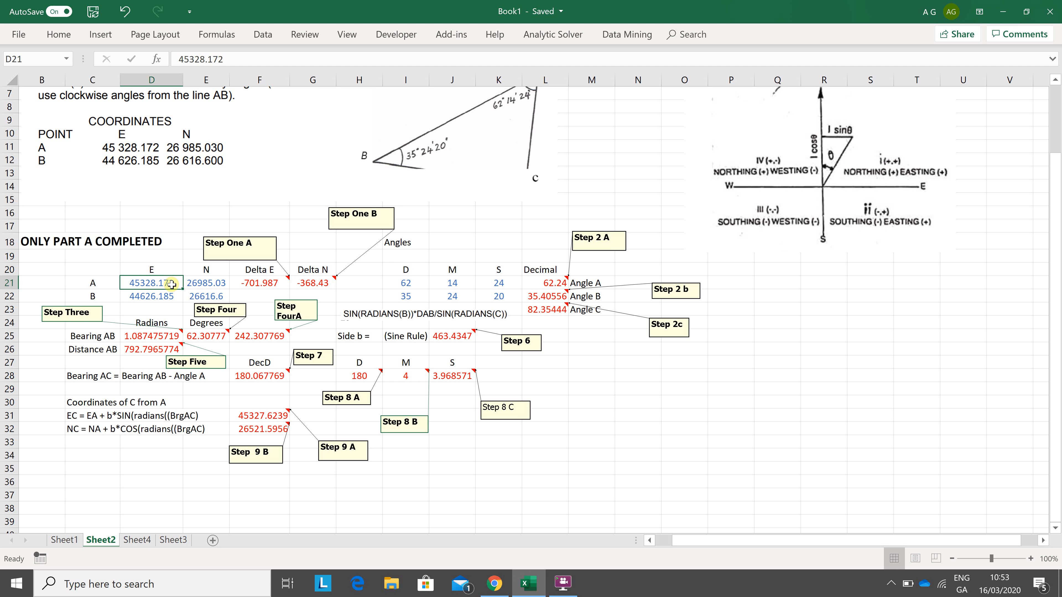
{"action": "key", "text": "Down"}
{"action": "key", "text": "Up"}
Step: Inspect the Delta E formula in F21 and the Delta N formula in G21 with their referenced cells highlighted
{"action": "left_click", "coordinate": [264, 283]}
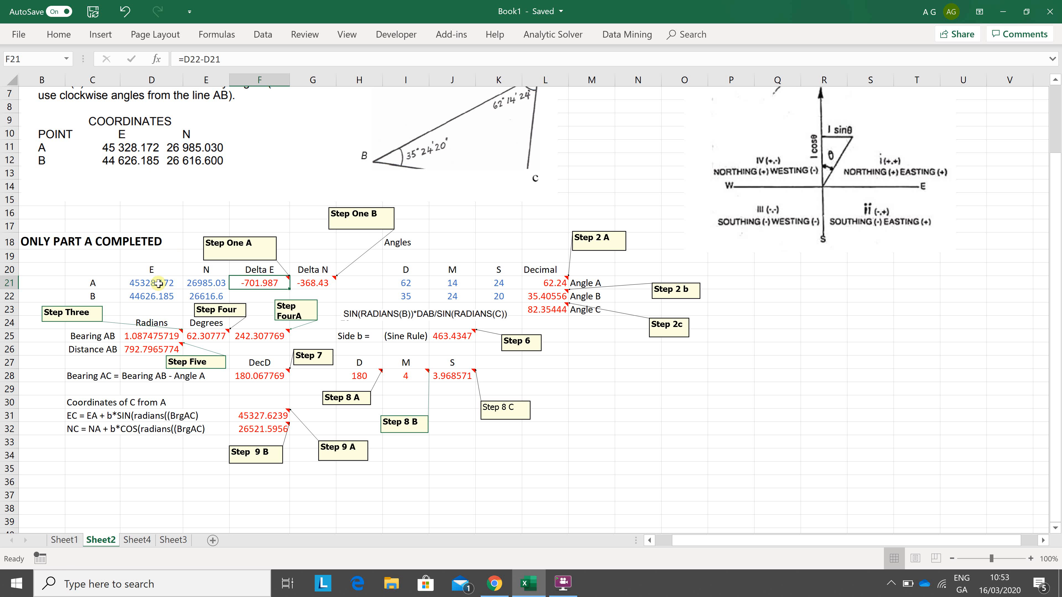
{"action": "double_click", "coordinate": [256, 285]}
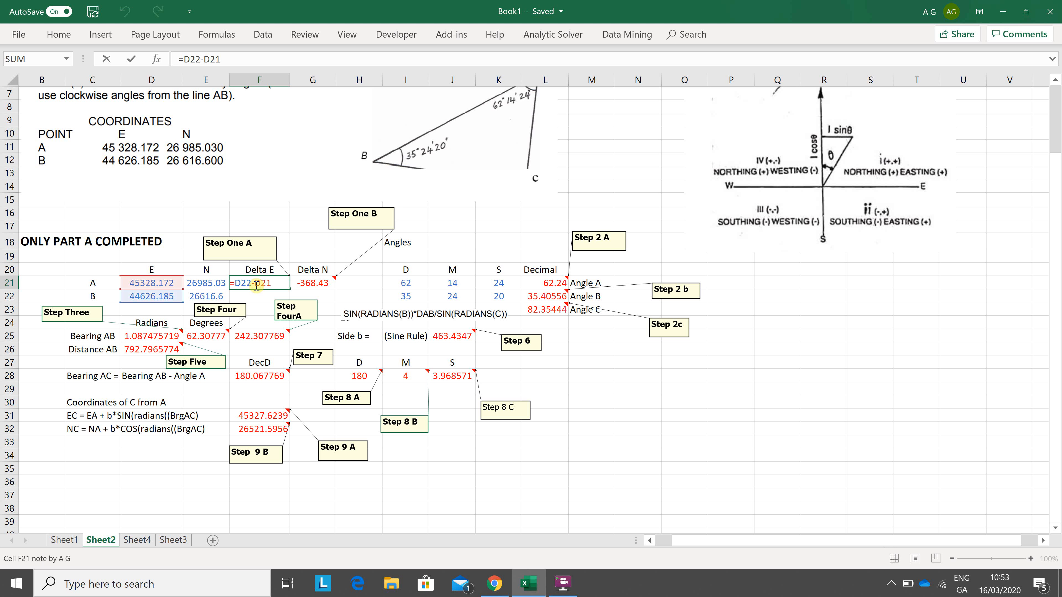
{"action": "key", "text": "Escape"}
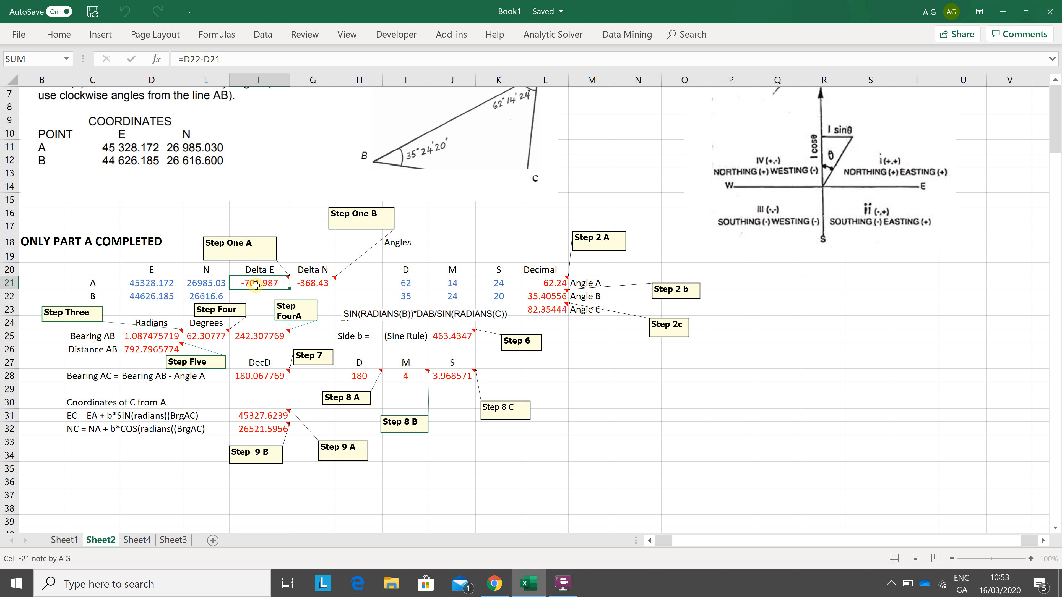
{"action": "key", "text": "Right"}
{"action": "key", "text": "F2"}
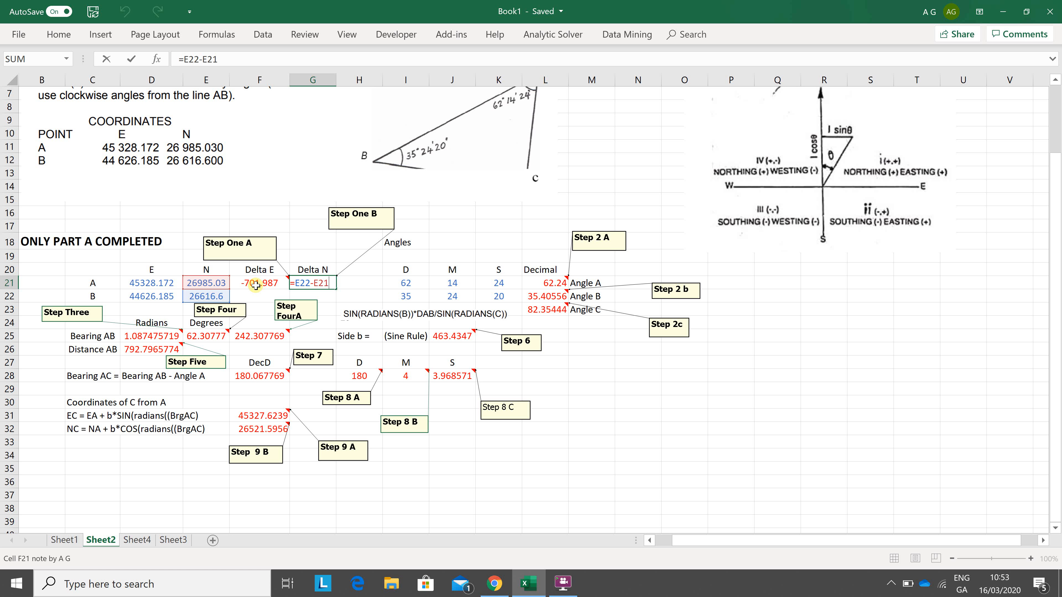
{"action": "key", "text": "Escape"}
Step: Review the degree entries of both angles and inspect the decimal conversion formula for Angle A in L21
{"action": "key", "text": "Right"}
{"action": "key", "text": "Right"}
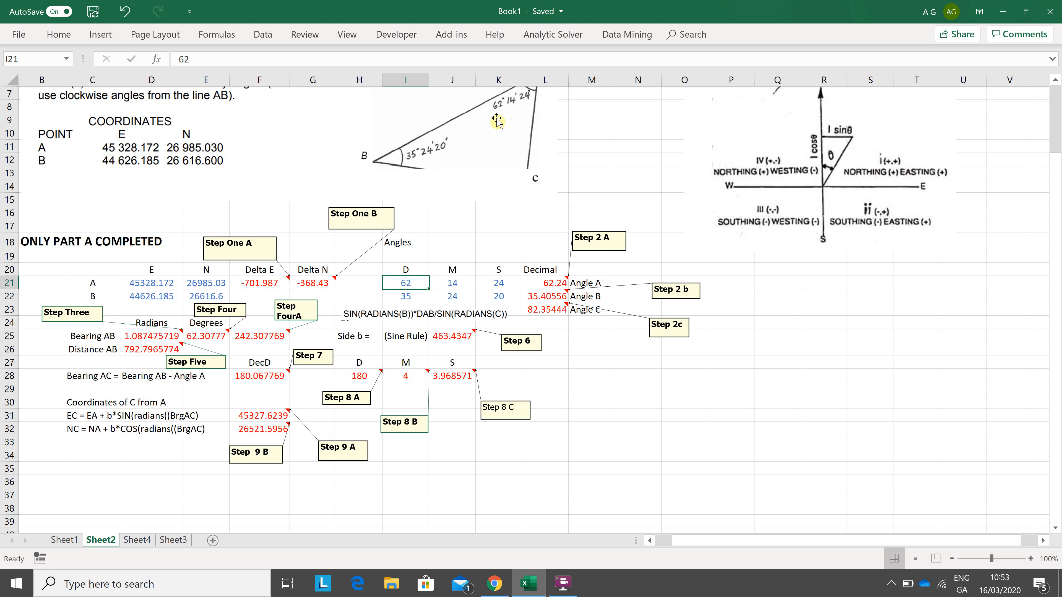
{"action": "key", "text": "Down"}
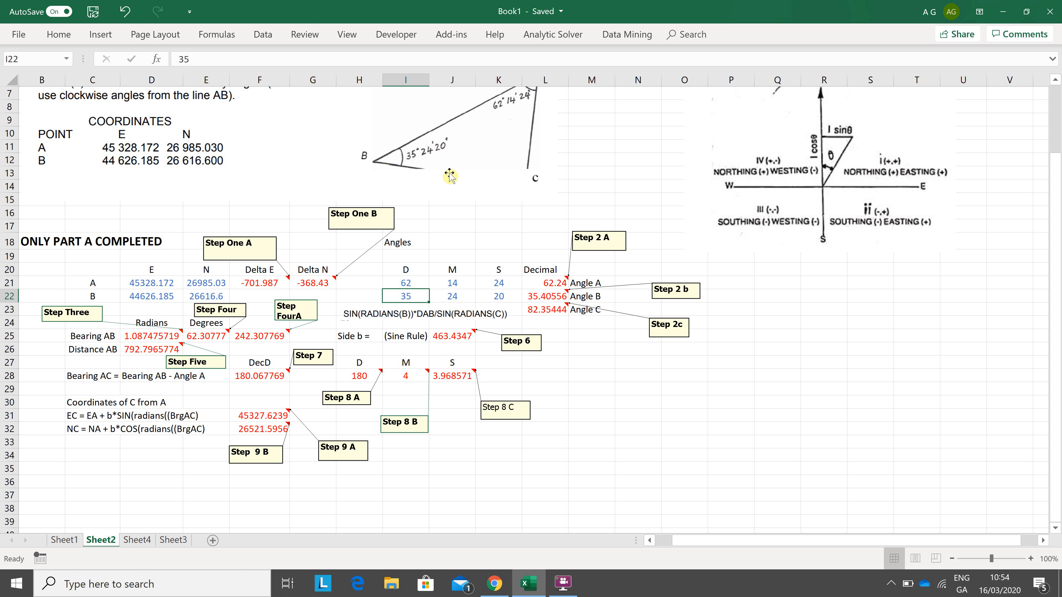
{"action": "key", "text": "Right"}
{"action": "key", "text": "Right"}
{"action": "key", "text": "Right"}
{"action": "key", "text": "Up"}
{"action": "key", "text": "F2"}
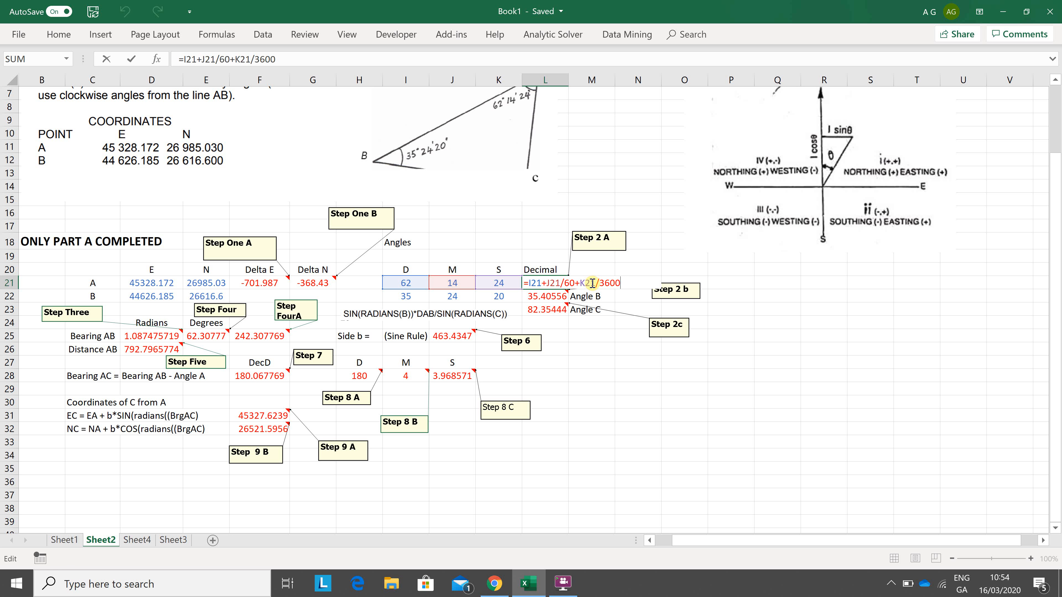
{"action": "key", "text": "ctrl+Return"}
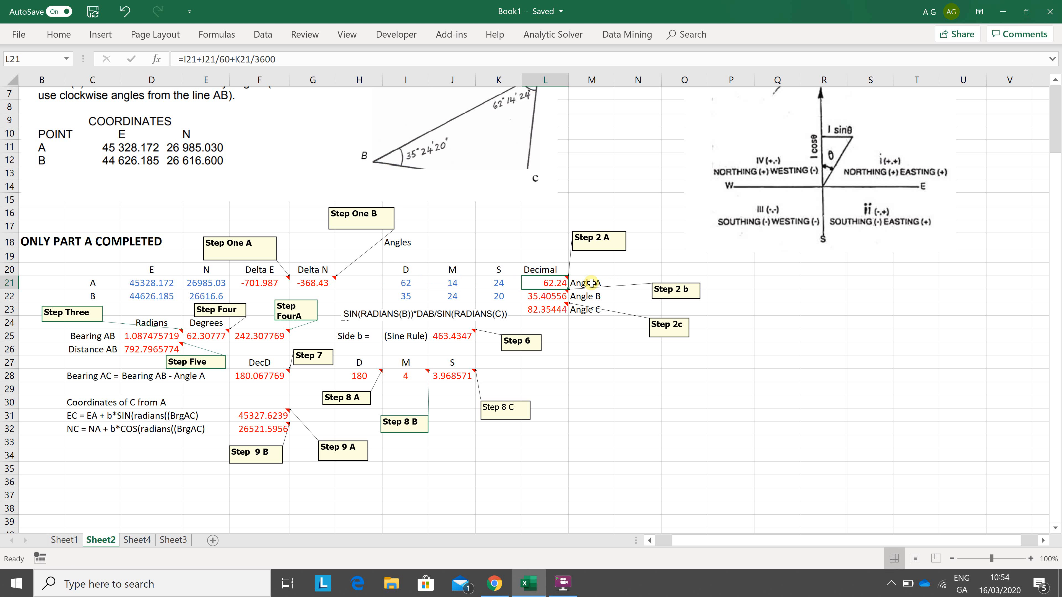
Step: Inspect the decimal conversion formula for Angle B in L22 and the Angle C formula in L23
{"action": "key", "text": "Down"}
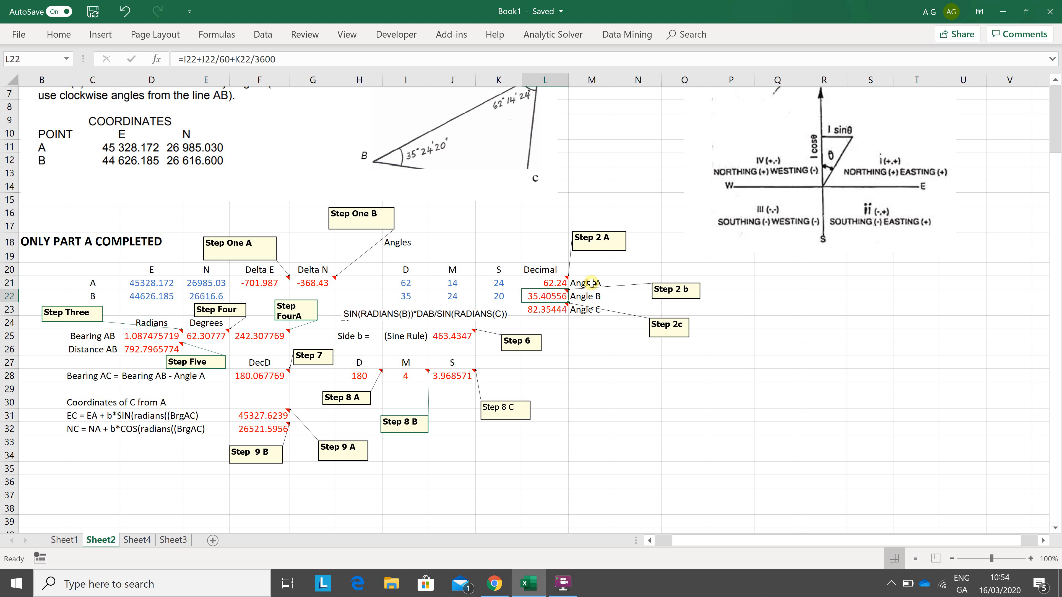
{"action": "key", "text": "F2"}
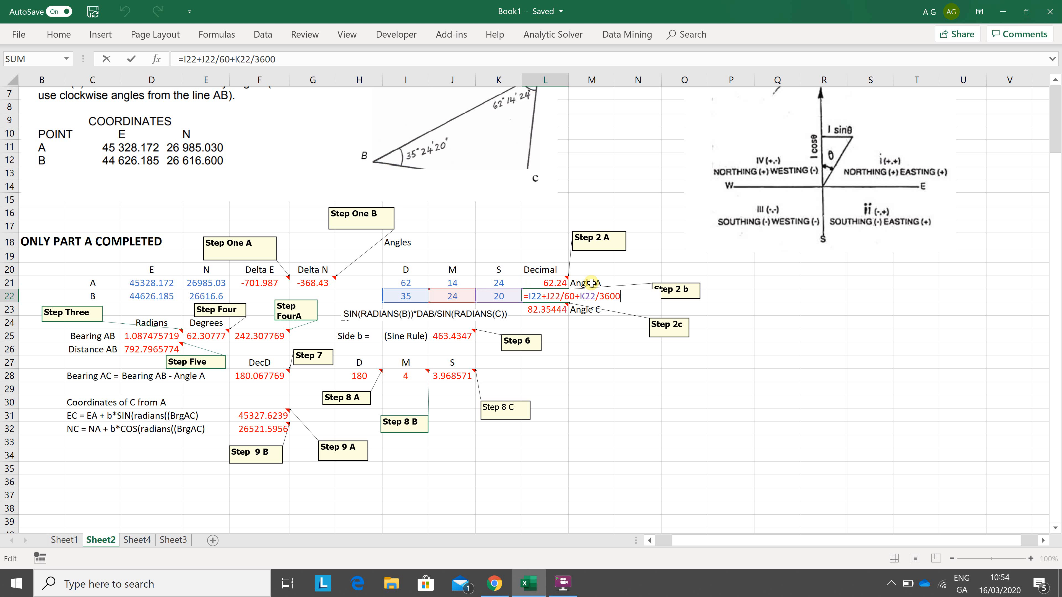
{"action": "key", "text": "ctrl+Return"}
{"action": "key", "text": "Down"}
{"action": "key", "text": "F2"}
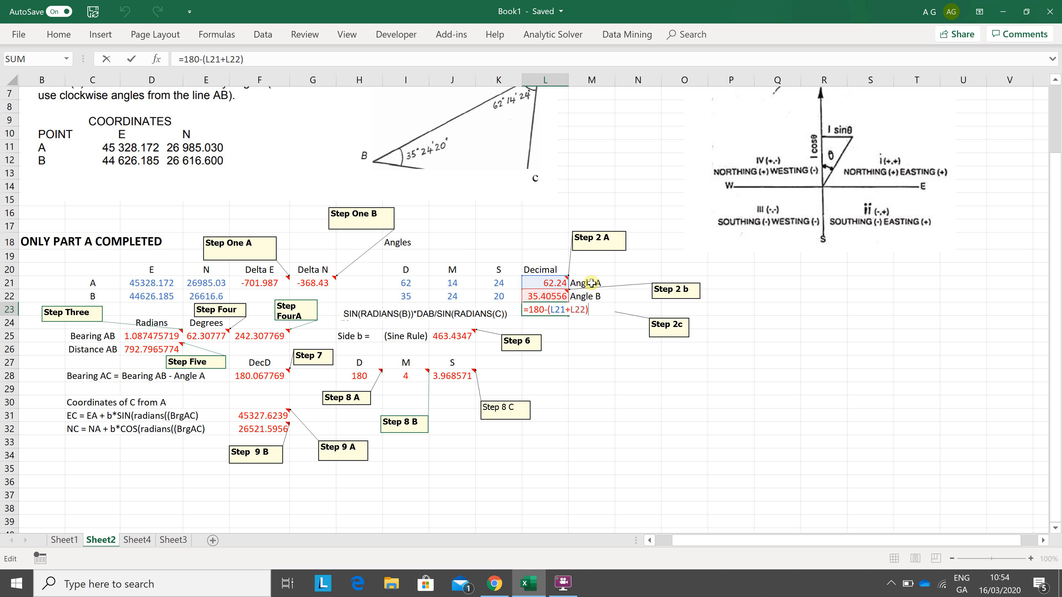
{"action": "key", "text": "ctrl+Return"}
{"action": "key", "text": "Down"}
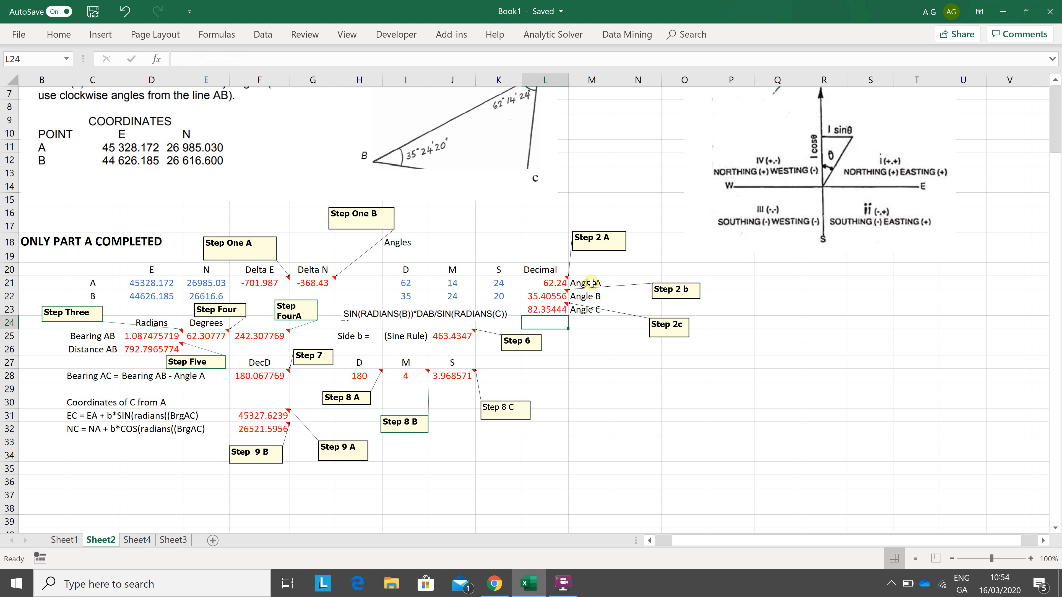
Step: Inspect the ATAN formula for Bearing AB in radians in D25 with its referenced cells highlighted
{"action": "key", "text": "Left"}
{"action": "key", "text": "Left"}
{"action": "key", "text": "Left"}
{"action": "key", "text": "Left"}
{"action": "key", "text": "Left"}
{"action": "key", "text": "Left"}
{"action": "key", "text": "Left"}
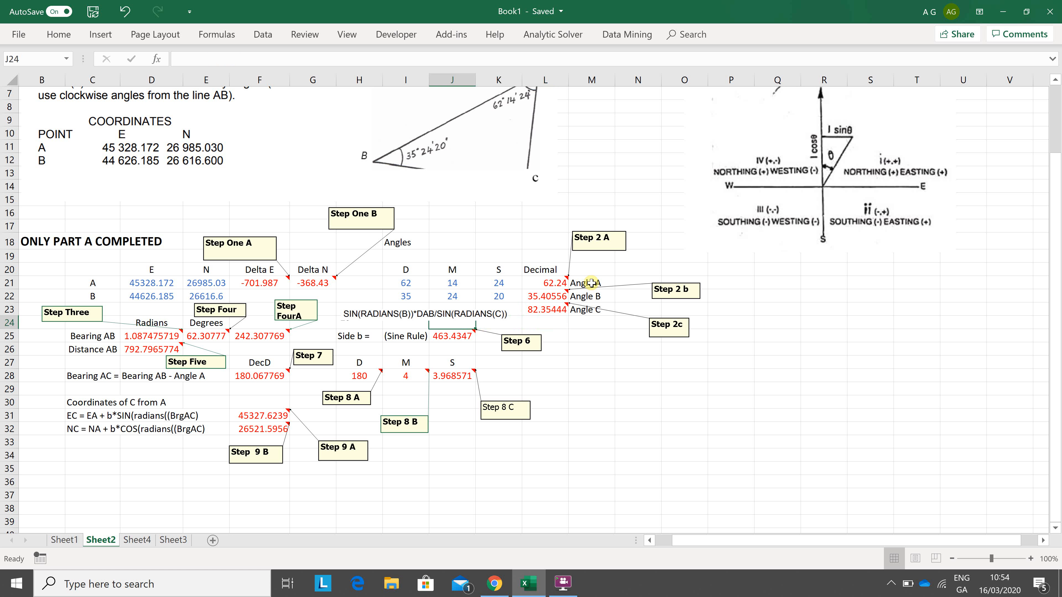
{"action": "key", "text": "Left"}
{"action": "key", "text": "Down"}
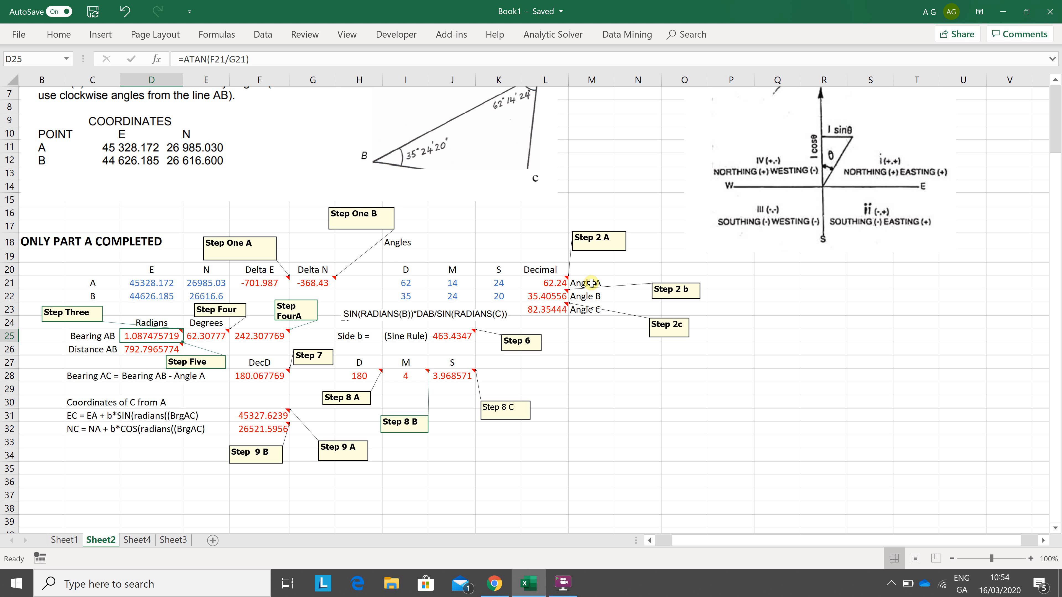
{"action": "key", "text": "F2"}
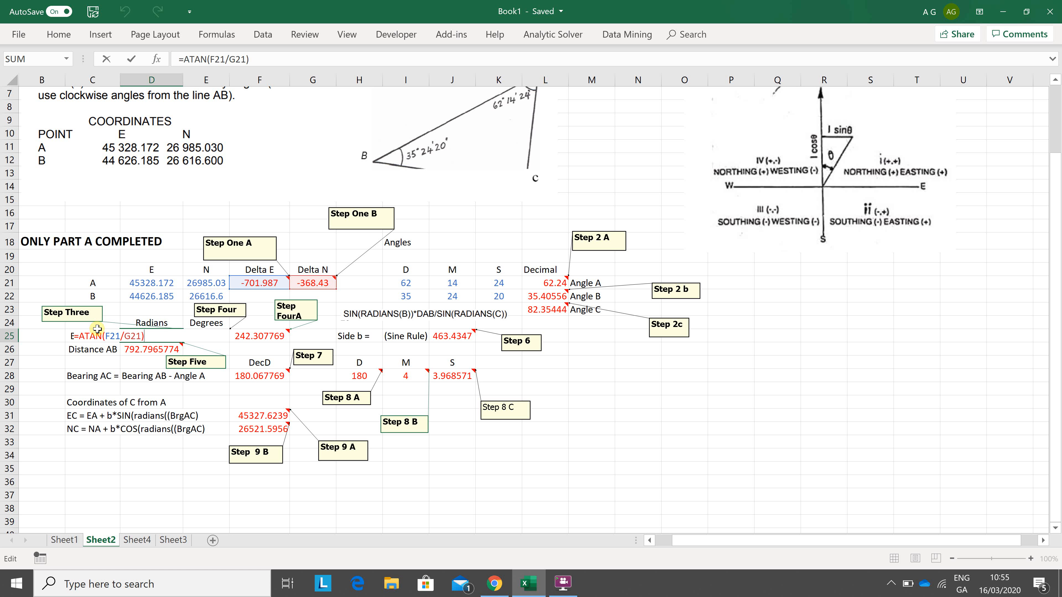
{"action": "key", "text": "ctrl+Return"}
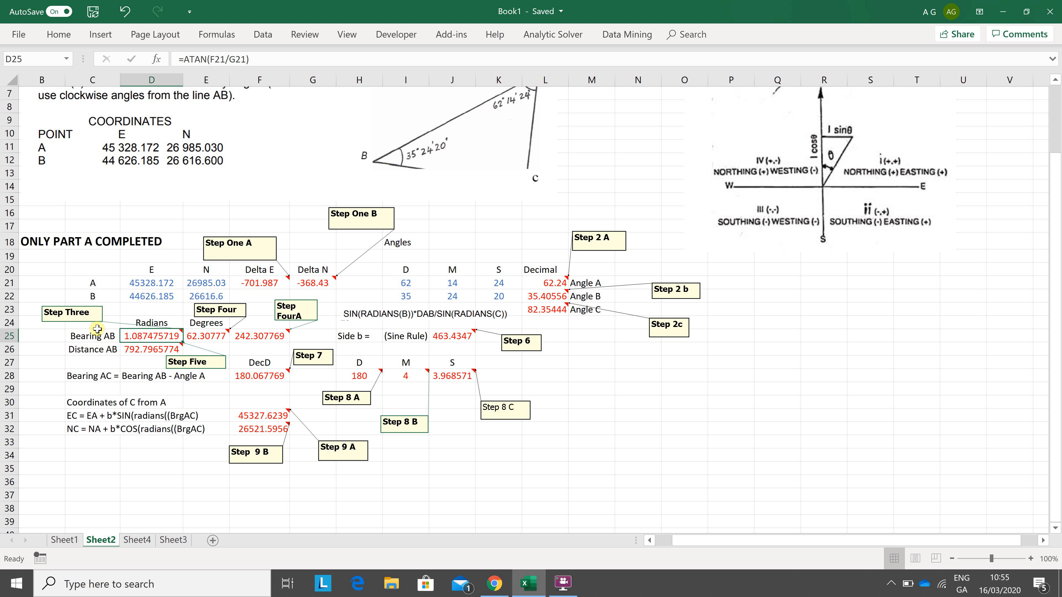
Step: Inspect the DEGREES formula in E25 that converts Bearing AB from the radians in D25
{"action": "key", "text": "Right"}
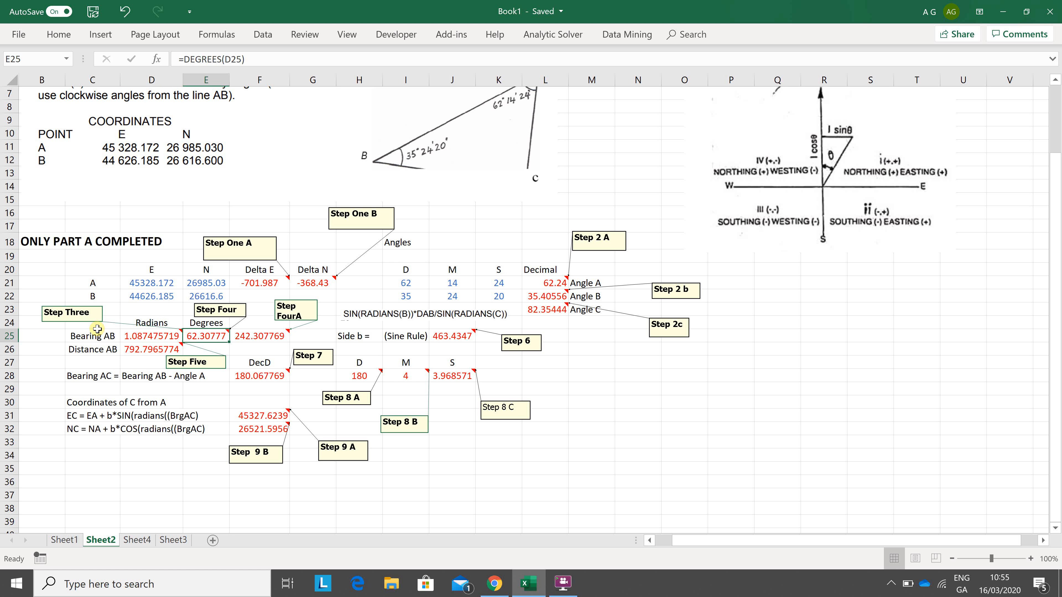
{"action": "key", "text": "F2"}
{"action": "key", "text": "Escape"}
{"action": "key", "text": "Left"}
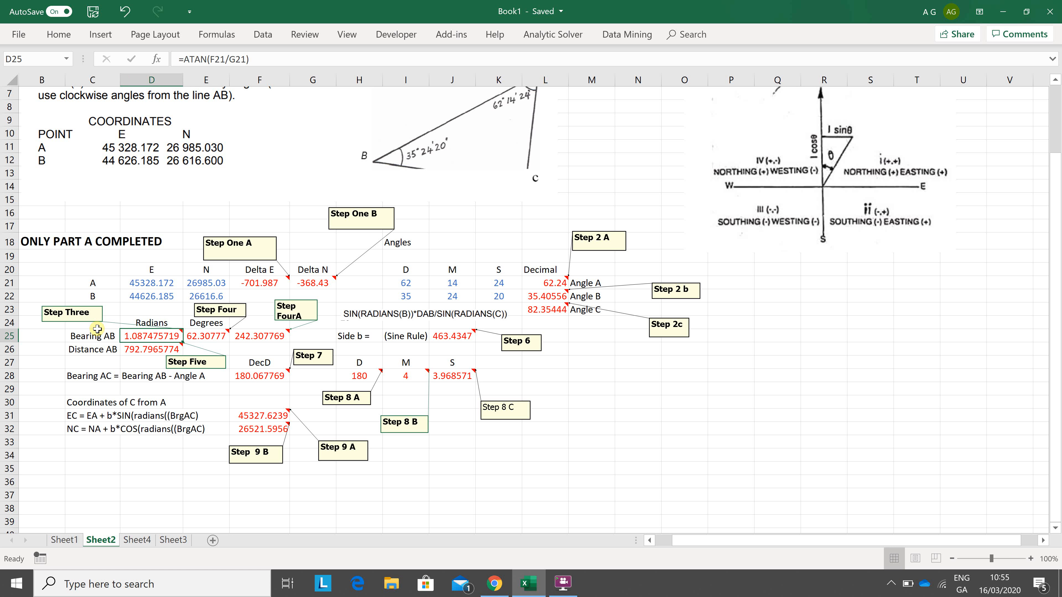
{"action": "key", "text": "Right"}
{"action": "key", "text": "F2"}
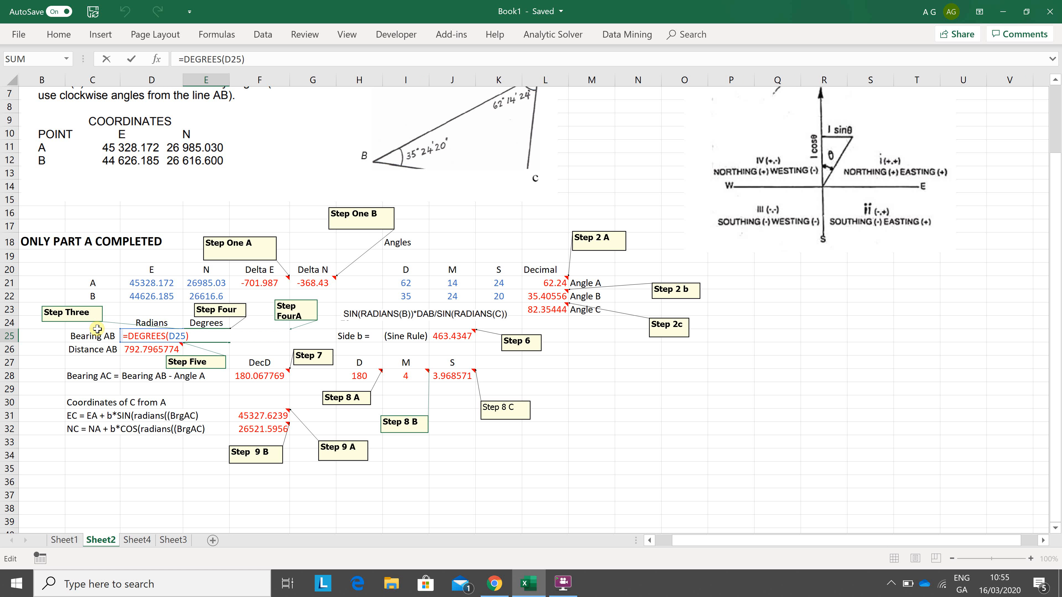
Step: Examine the nested IF quadrant formula for Bearing AB in F25, including its written-out version on Sheet4, and return to Sheet2
{"action": "key", "text": "Tab"}
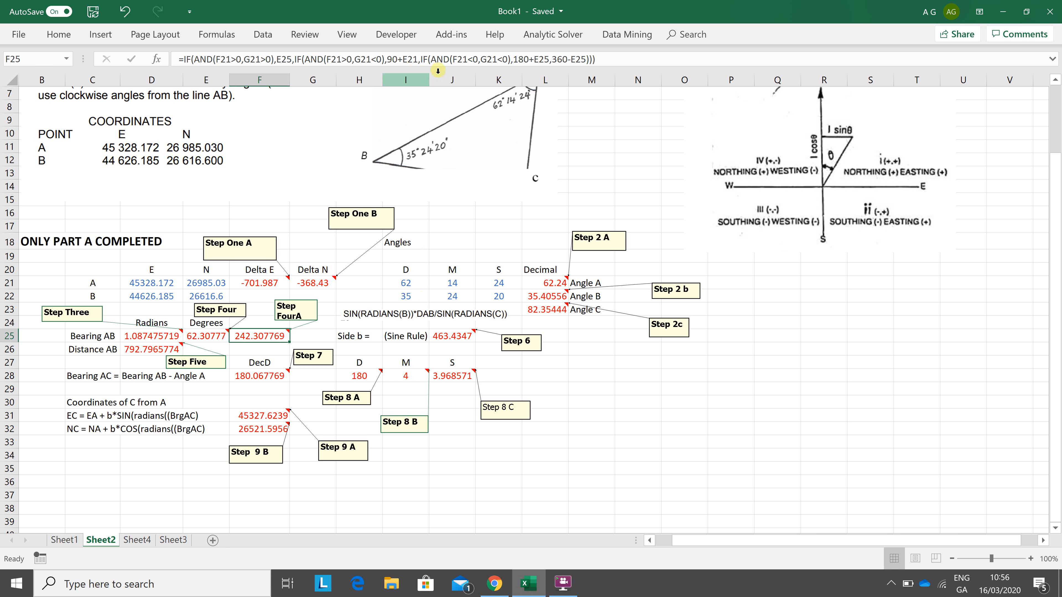
{"action": "left_click", "coordinate": [135, 541]}
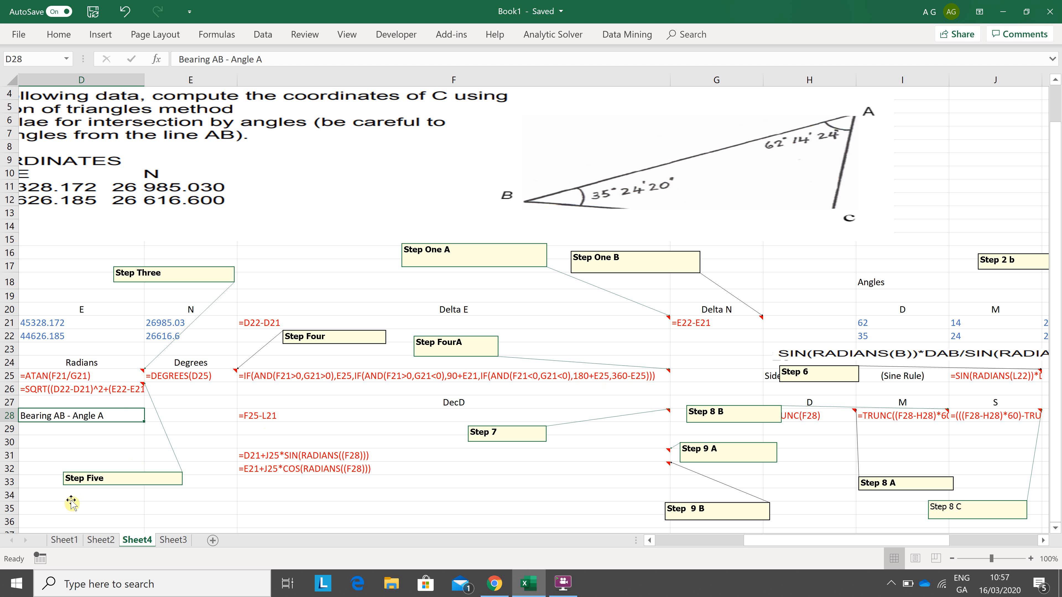
{"action": "left_click", "coordinate": [96, 541]}
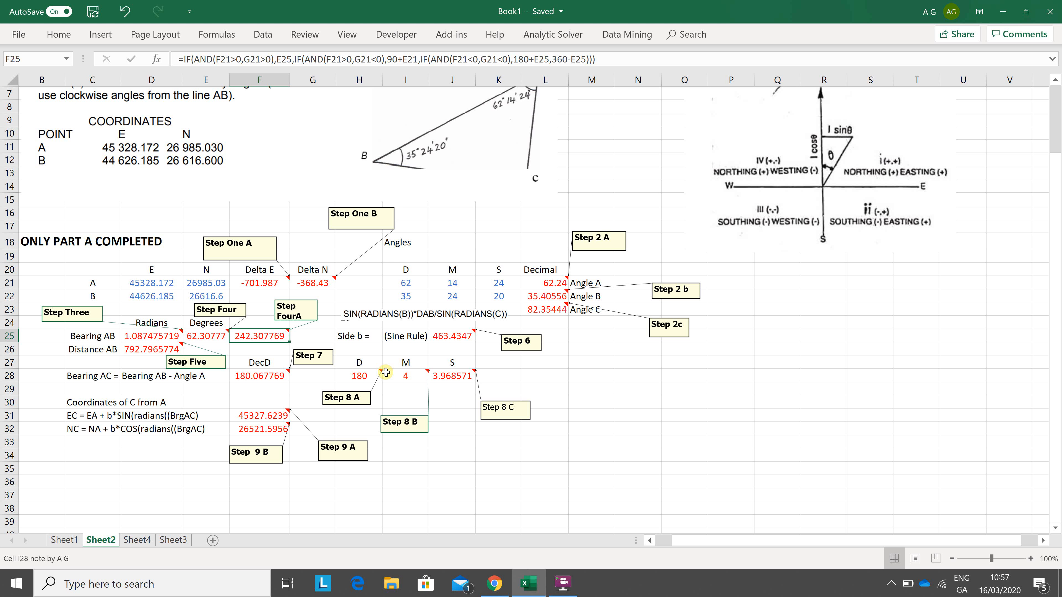
Step: Review the sine rule formula for side b in J25 on Sheet2
{"action": "key", "text": "Right"}
{"action": "key", "text": "Right"}
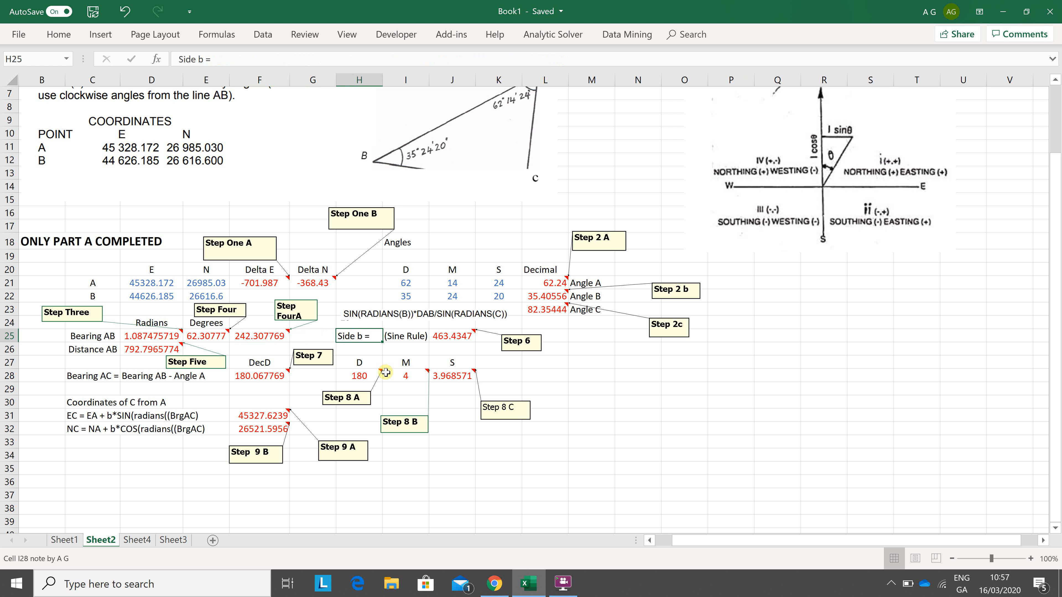
{"action": "key", "text": "Right"}
{"action": "key", "text": "Right"}
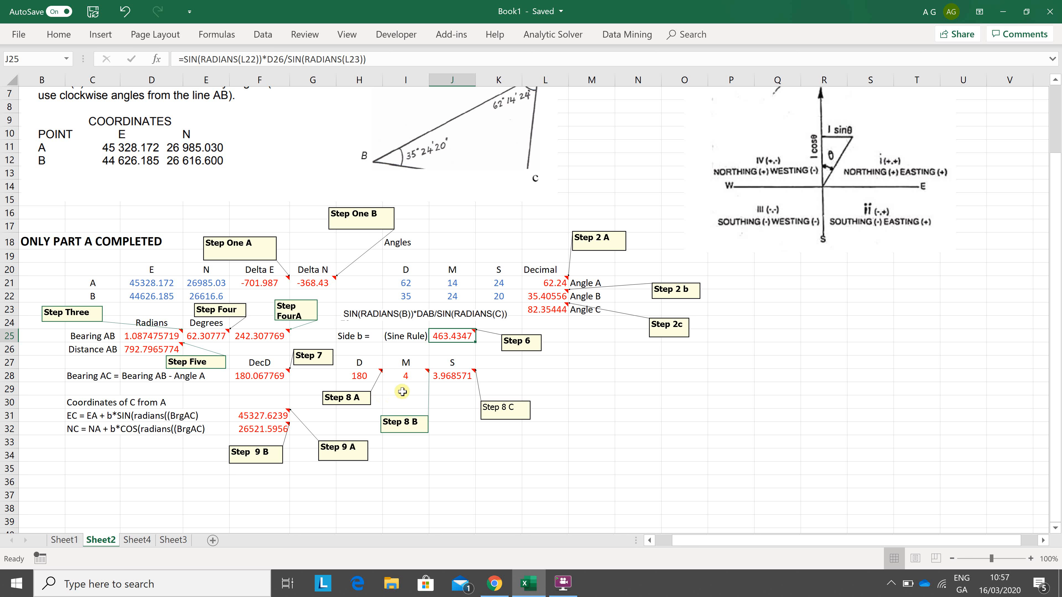
{"action": "key", "text": "alt+Tab"}
{"action": "key", "text": "alt+Tab"}
Step: Select the sine rule formula in J25 on Sheet4 and widen column J to reveal more of it
{"action": "left_click", "coordinate": [137, 540]}
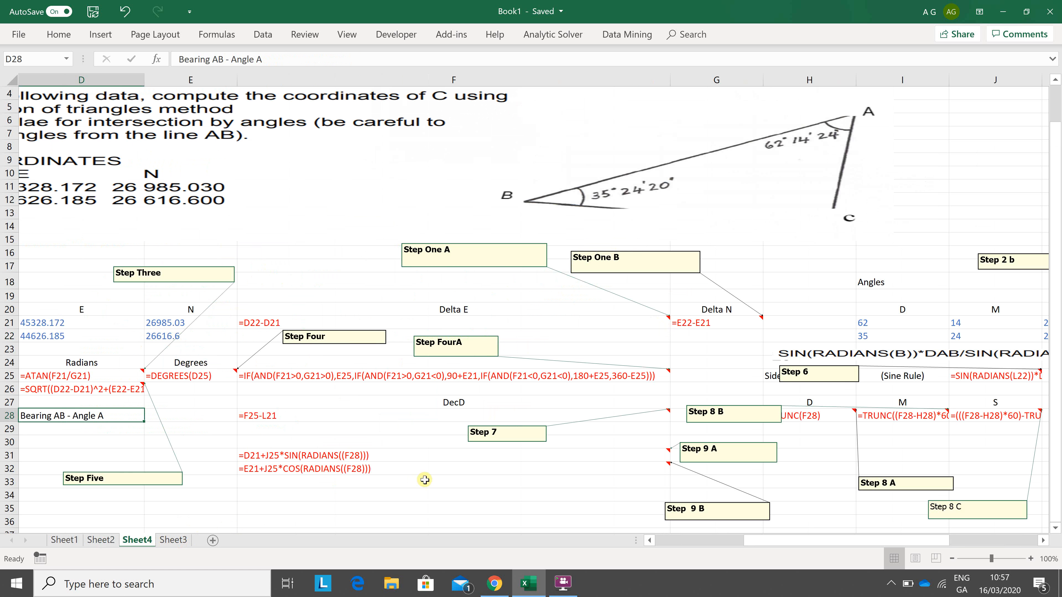
{"action": "left_click", "coordinate": [963, 405]}
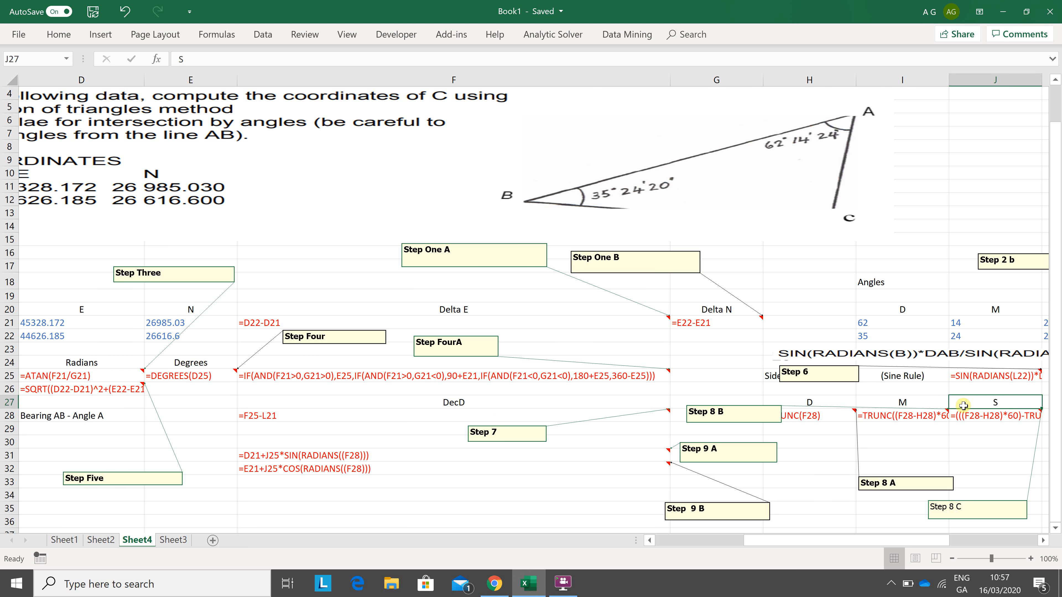
{"action": "key", "text": "Right"}
{"action": "key", "text": "Up"}
{"action": "key", "text": "Up"}
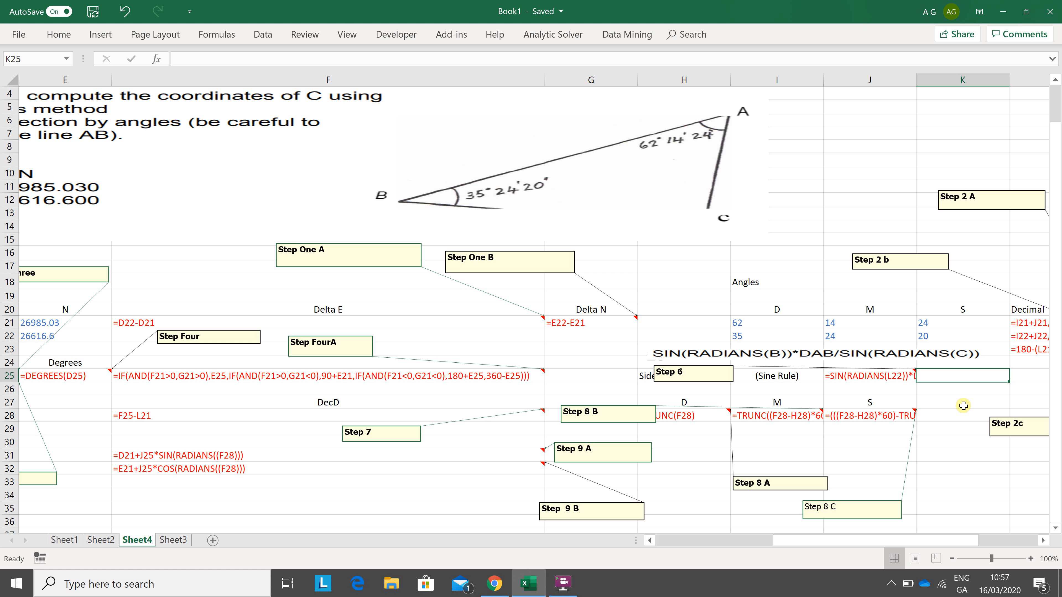
{"action": "key", "text": "Left"}
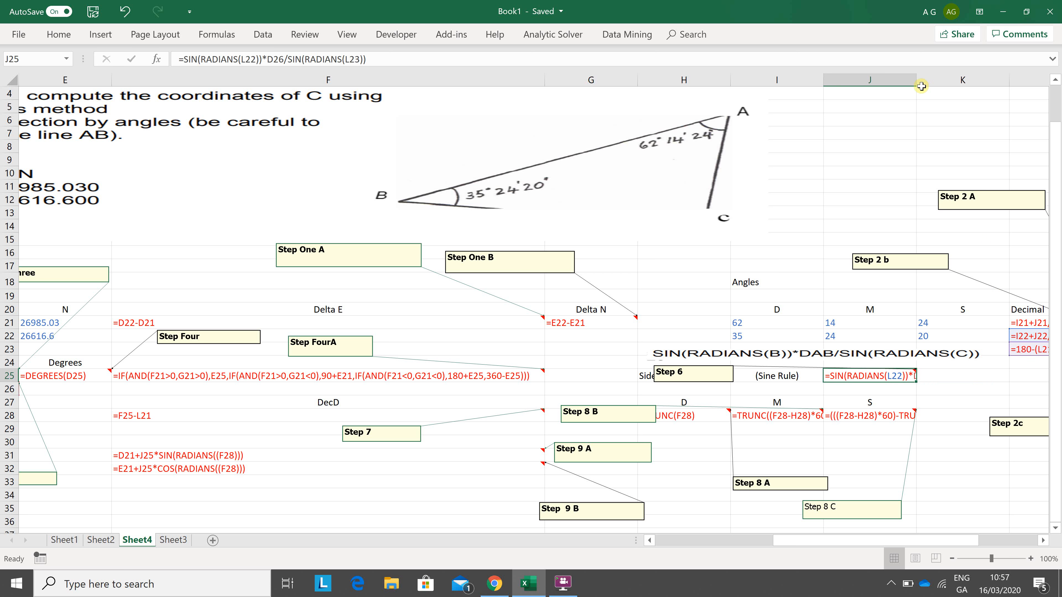
{"action": "left_click_drag", "start_coordinate": [916, 83], "coordinate": [995, 80]}
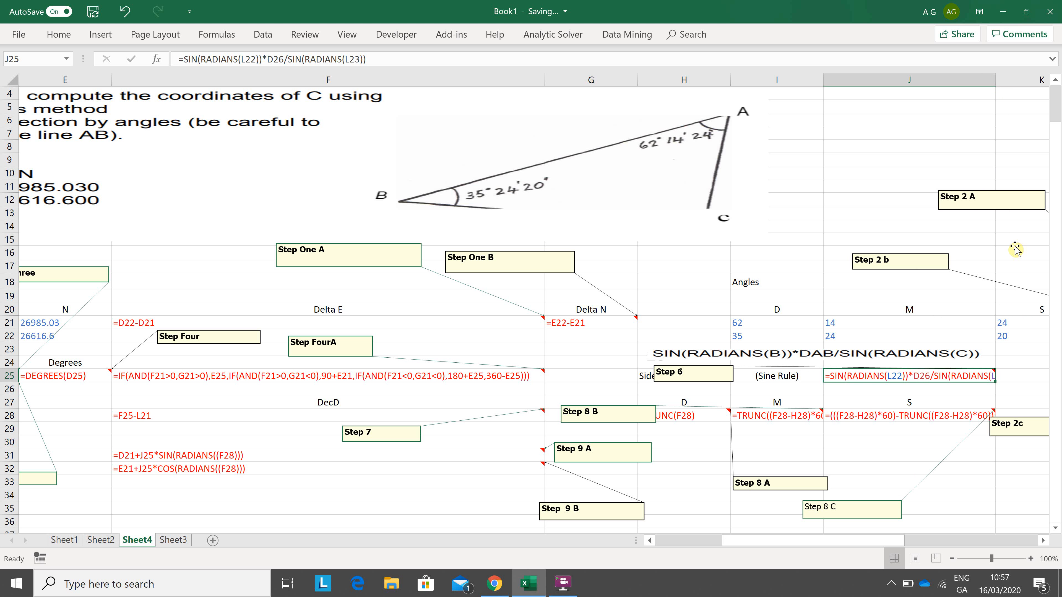
Step: Widen column J on Sheet4 until the full sine rule formula in J25 fits within its cell
{"action": "key", "text": "Right"}
{"action": "key", "text": "Right"}
{"action": "key", "text": "Right"}
{"action": "key", "text": "Right"}
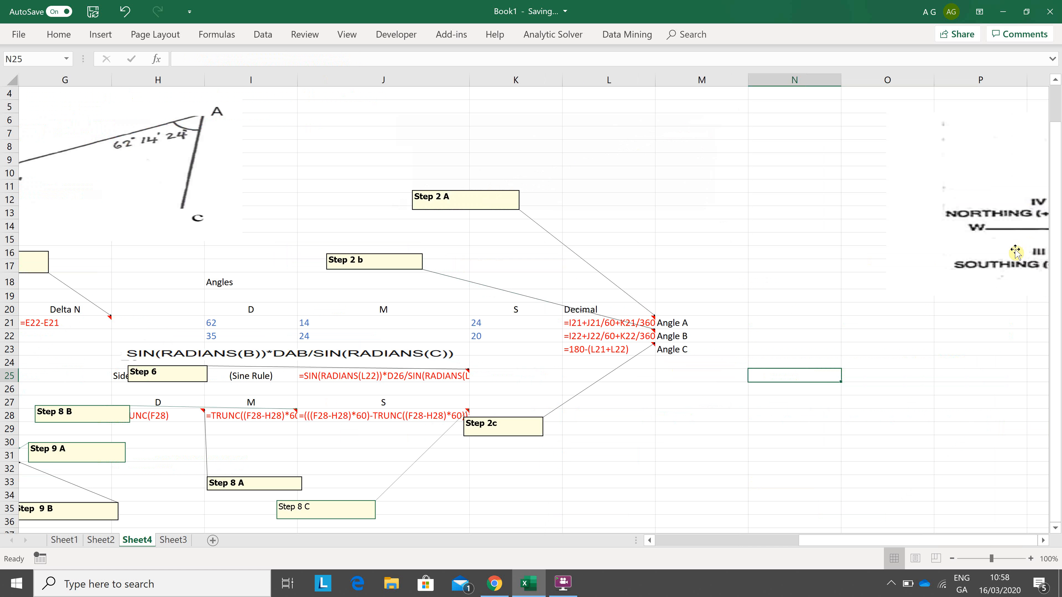
{"action": "key", "text": "Left"}
{"action": "key", "text": "Left"}
{"action": "key", "text": "Left"}
{"action": "key", "text": "Left"}
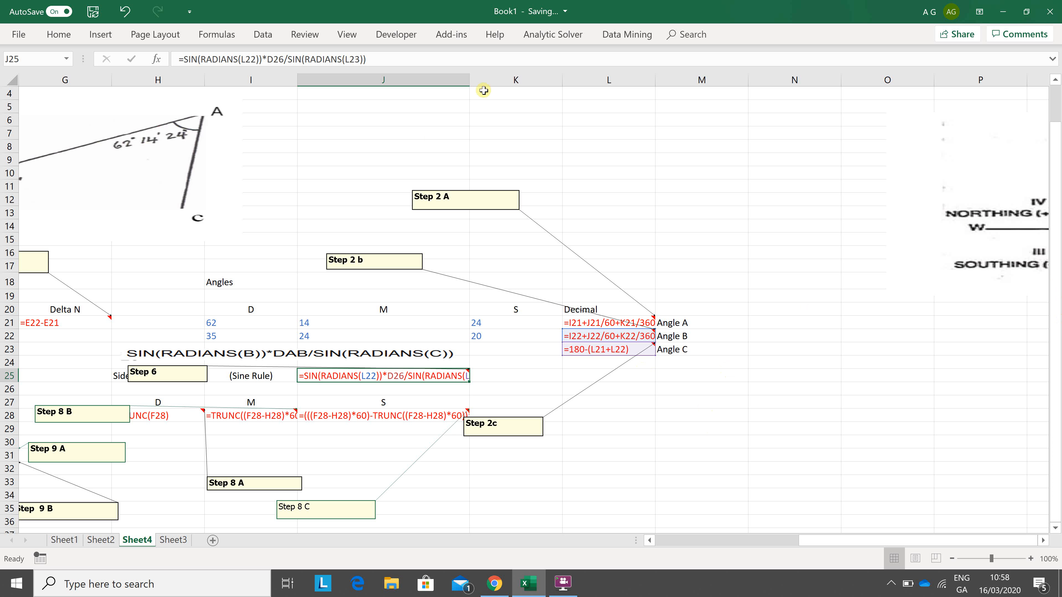
{"action": "left_click_drag", "start_coordinate": [469, 82], "coordinate": [574, 80]}
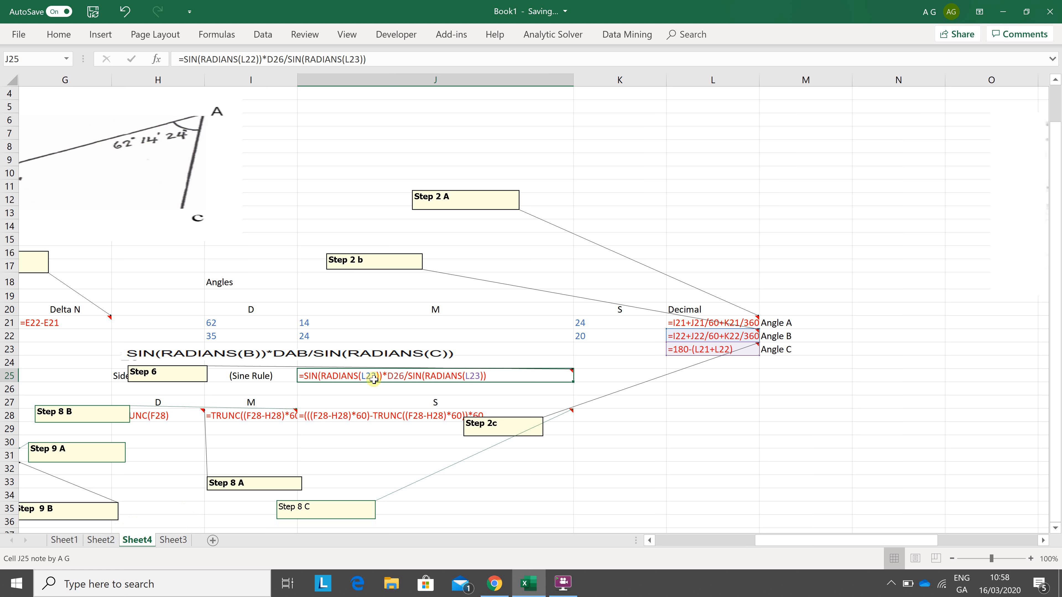
Step: Return to Sheet2 and inspect the Bearing AC formula in F28, which subtracts Angle A from Bearing AB
{"action": "left_click", "coordinate": [100, 543]}
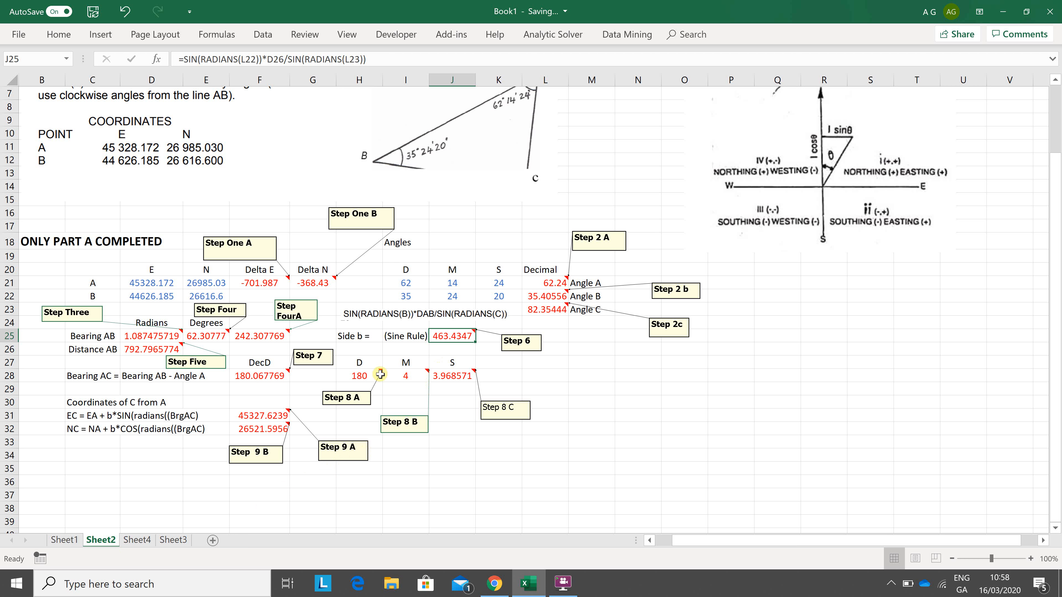
{"action": "left_click", "coordinate": [260, 376]}
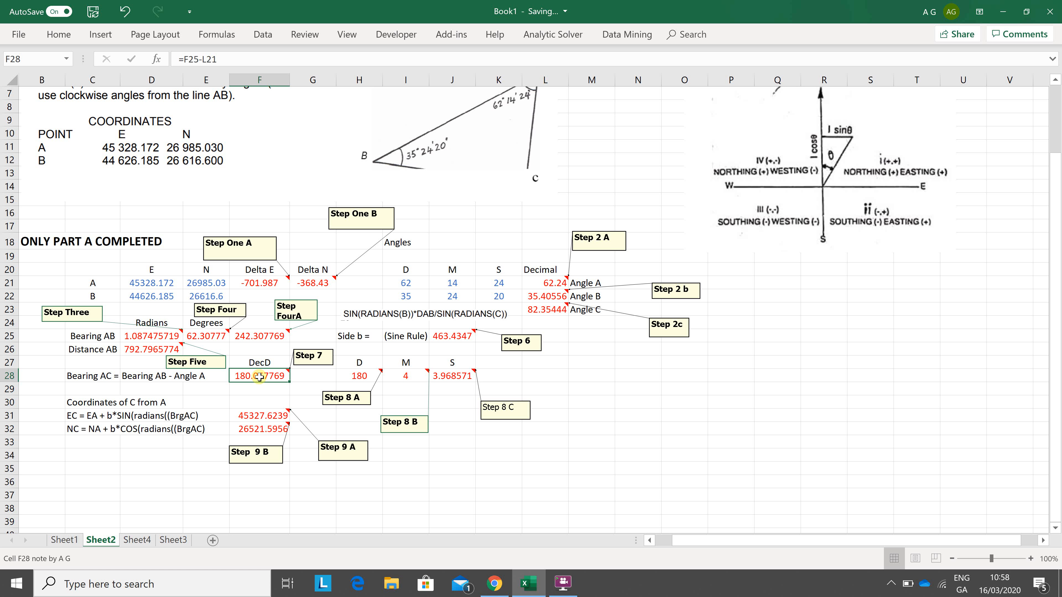
{"action": "double_click", "coordinate": [259, 377]}
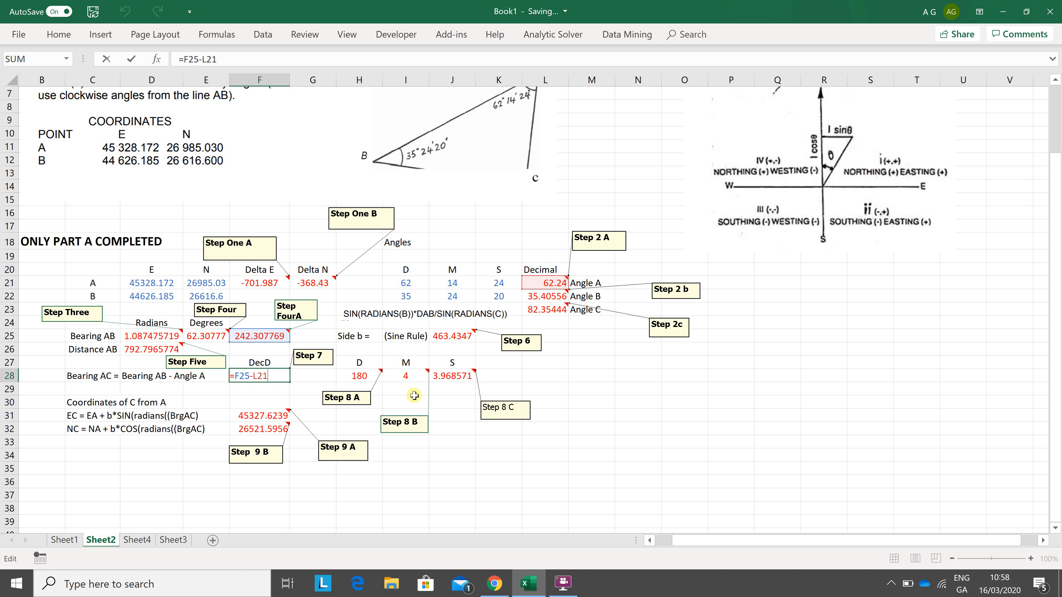
{"action": "key", "text": "ctrl+Return"}
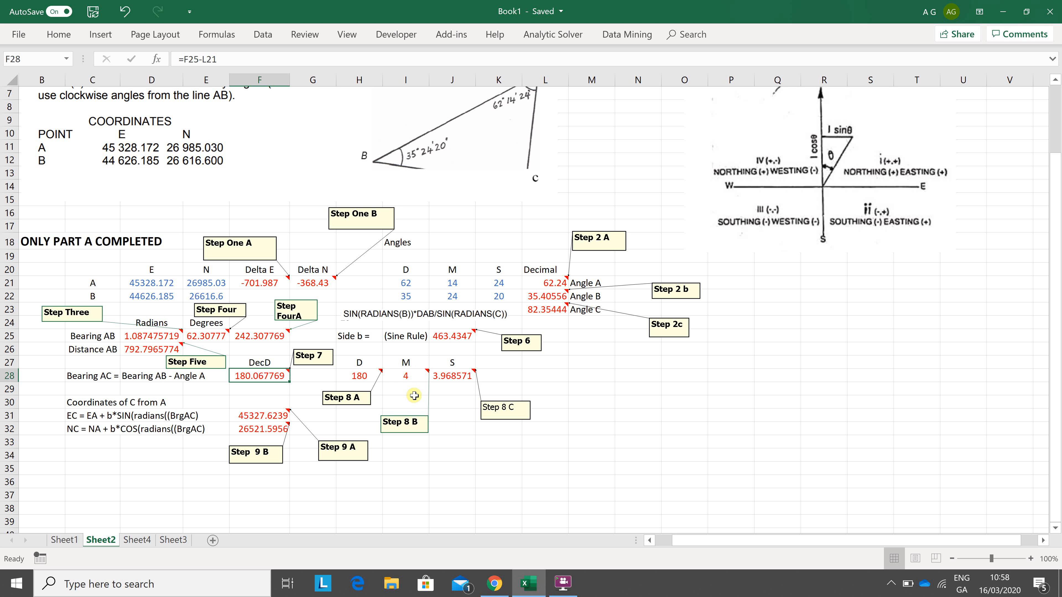
Step: Review the TRUNC formulas in H28 and I28 that extract the degrees and minutes of Bearing AC
{"action": "key", "text": "Right"}
{"action": "key", "text": "Right"}
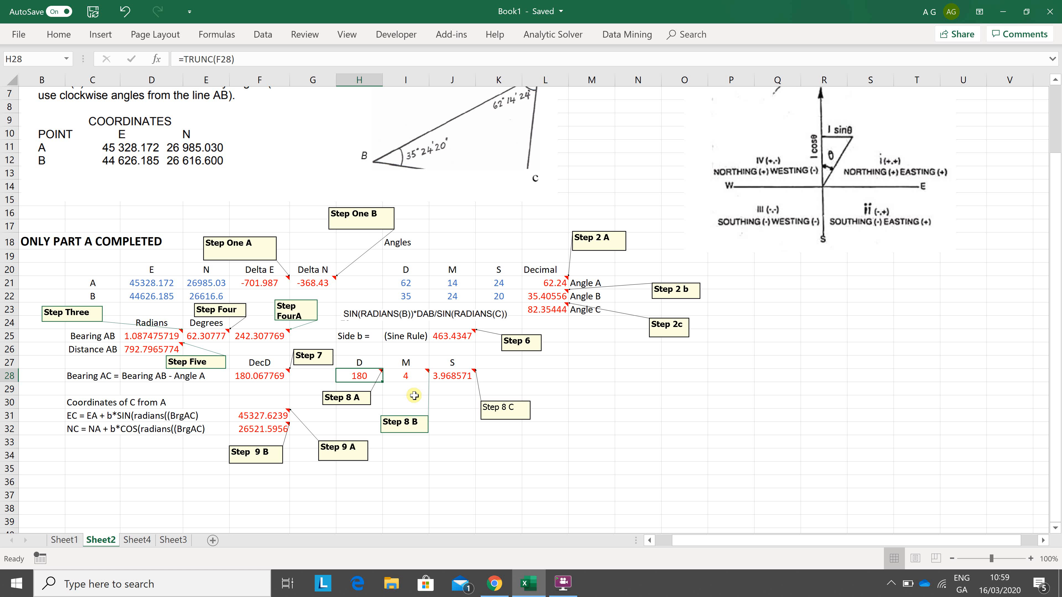
{"action": "key", "text": "F2"}
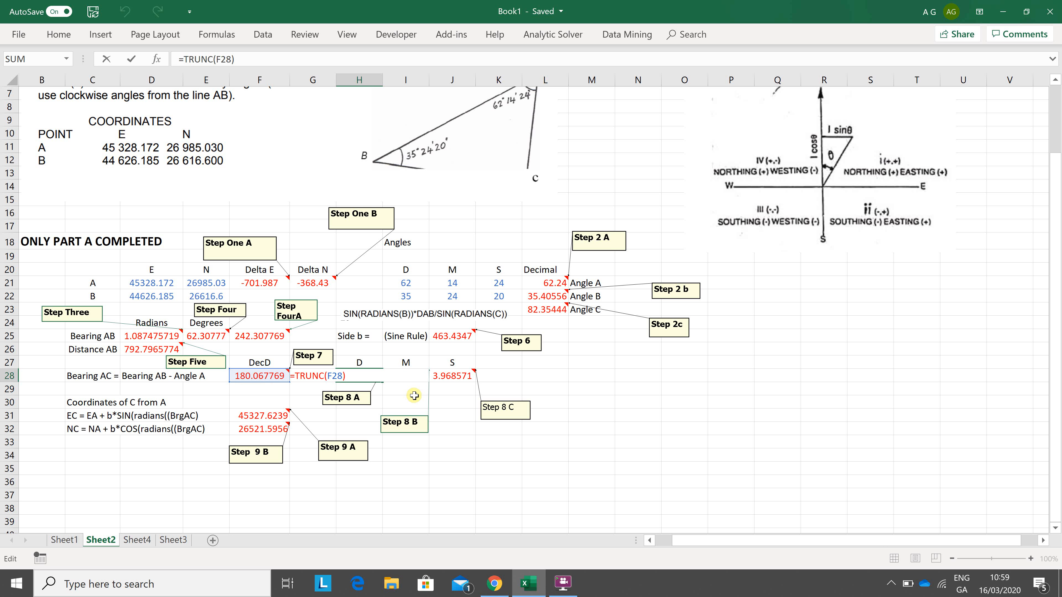
{"action": "key", "text": "ctrl+Return"}
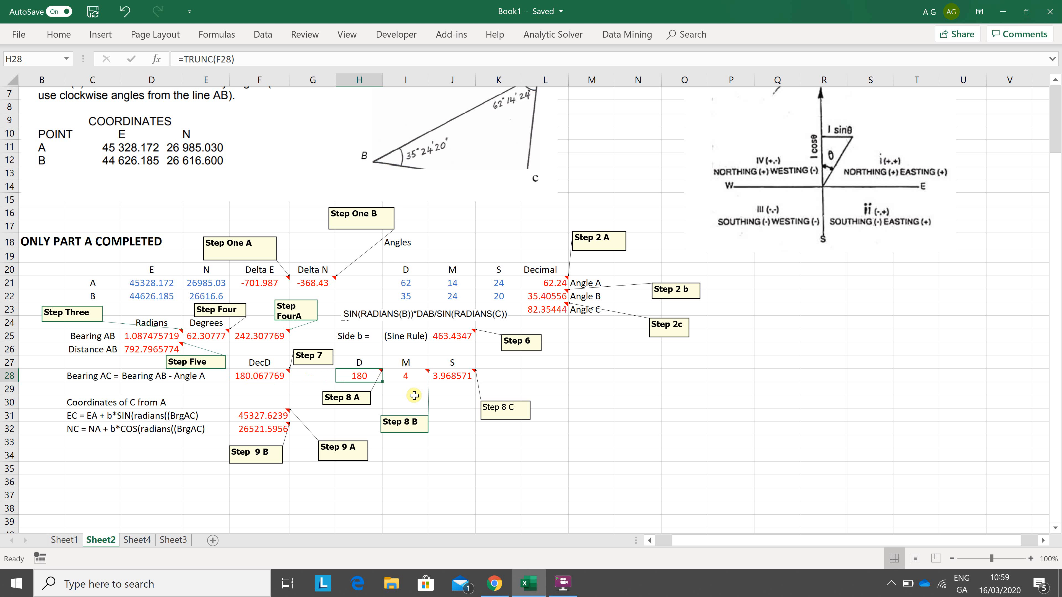
{"action": "key", "text": "Right"}
{"action": "key", "text": "F2"}
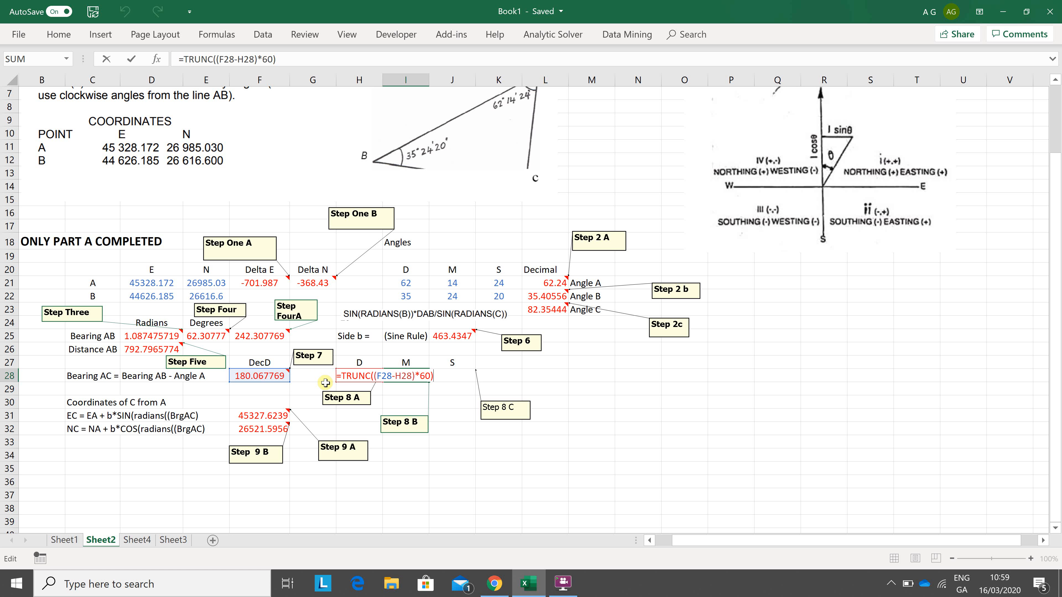
{"action": "key", "text": "ctrl+Return"}
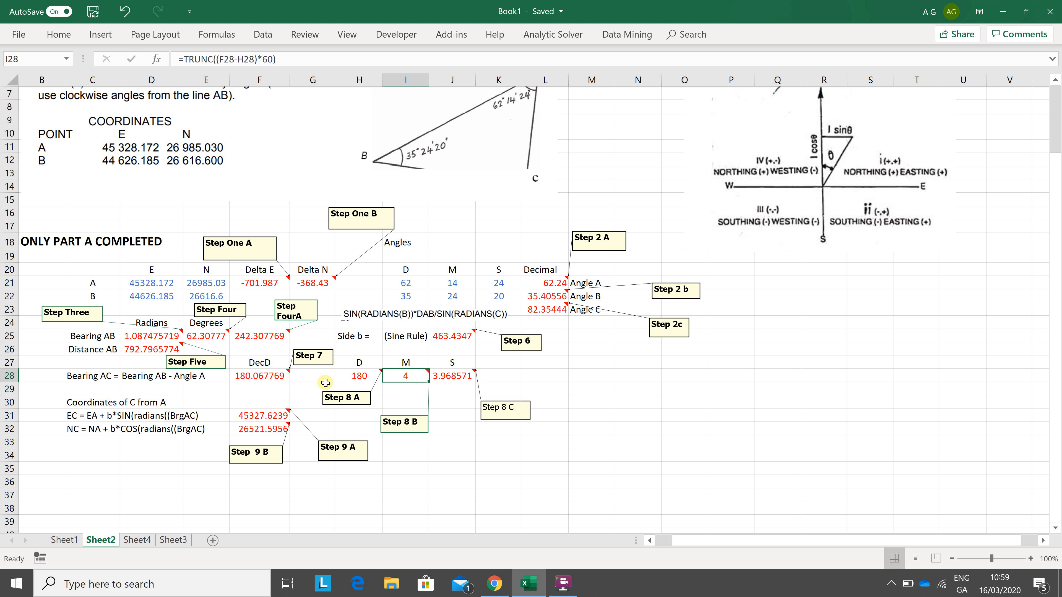
Step: Examine the formula in J28 that computes the seconds of Bearing AC, leaving it unedited
{"action": "key", "text": "Right"}
{"action": "key", "text": "F2"}
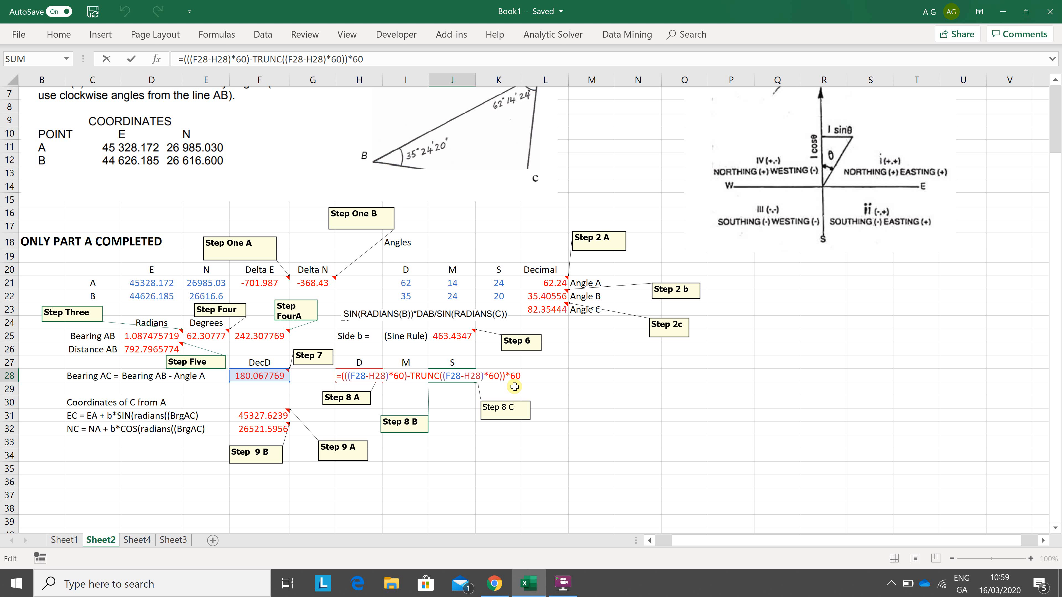
{"action": "left_click", "coordinate": [580, 385]}
Step: Inspect the formula in F31 that computes the easting of C from A's easting, side b and Bearing AC
{"action": "key", "text": "Down"}
{"action": "key", "text": "Down"}
{"action": "key", "text": "Left"}
{"action": "key", "text": "Left"}
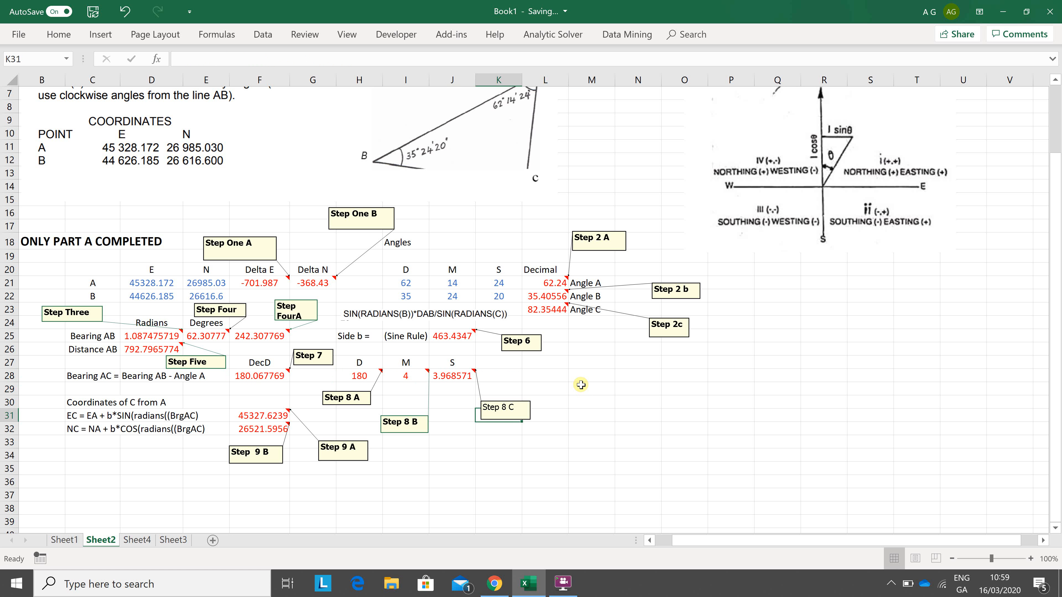
{"action": "key", "text": "Left"}
{"action": "key", "text": "Left"}
{"action": "key", "text": "Left"}
{"action": "key", "text": "Left"}
{"action": "key", "text": "Left"}
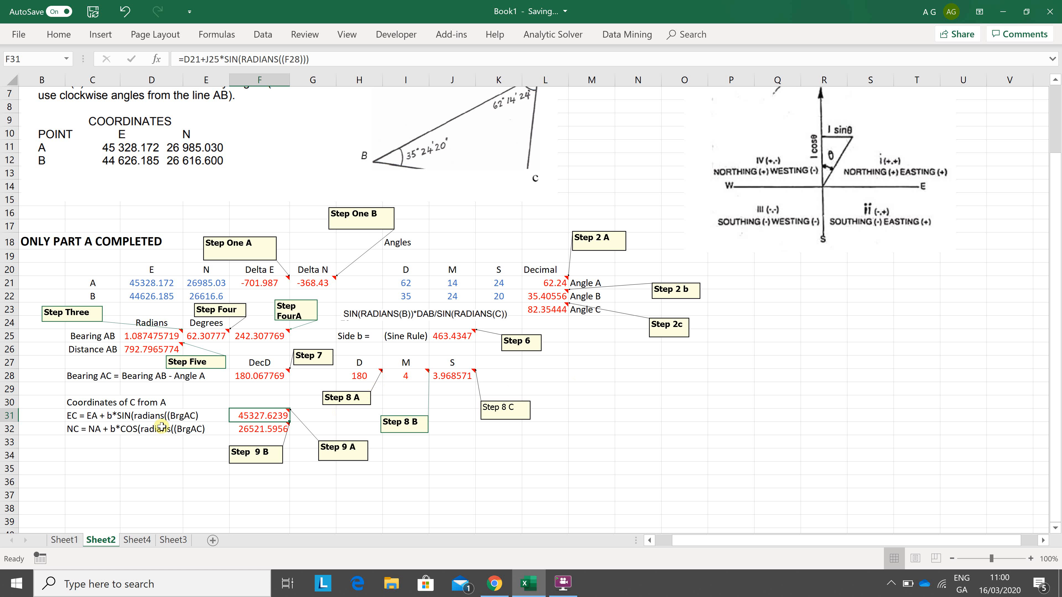
{"action": "key", "text": "F2"}
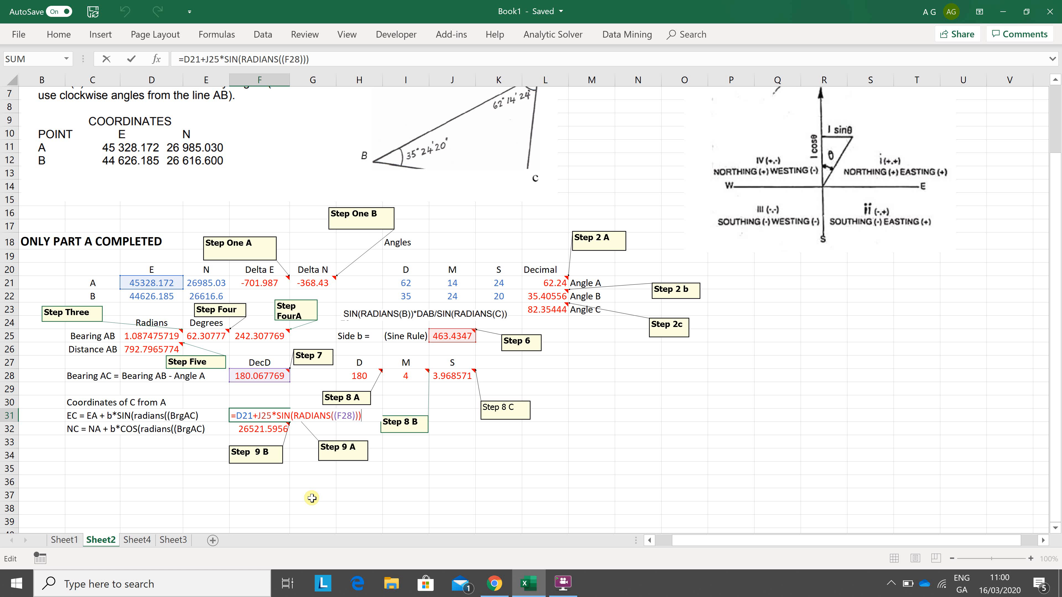
{"action": "key", "text": "Return"}
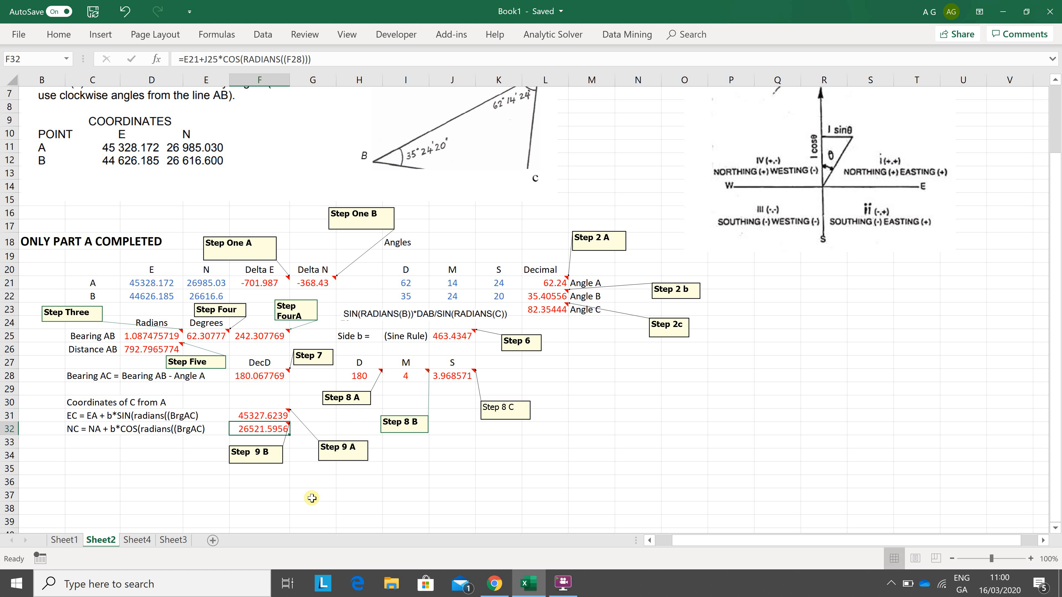
Step: Examine the northing formula for C in F32, check the textbook solution PDF in Chrome, and return to the Excel workbook
{"action": "key", "text": "F2"}
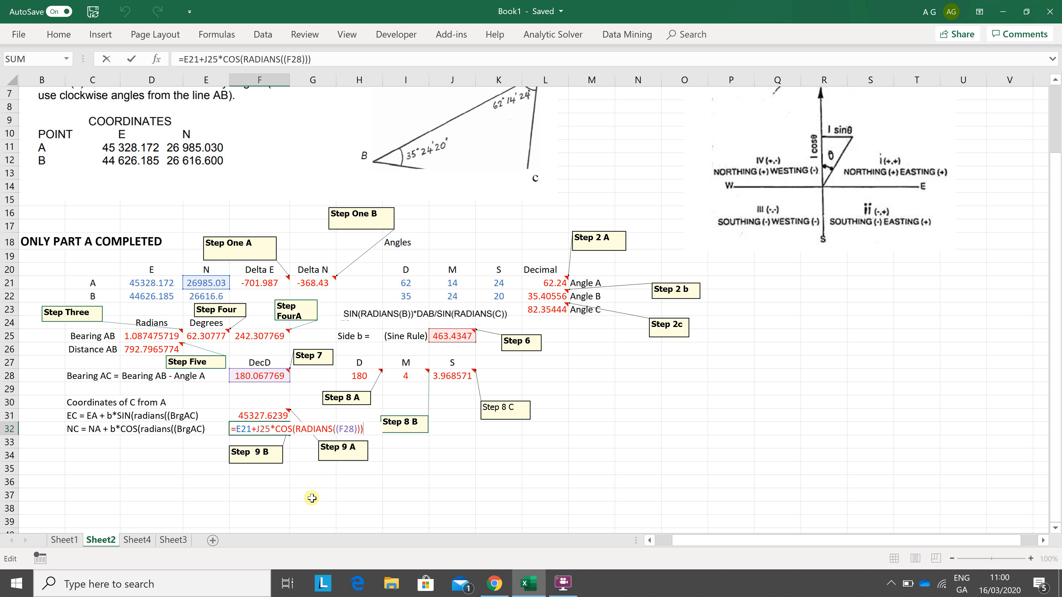
{"action": "key", "text": "alt+Tab"}
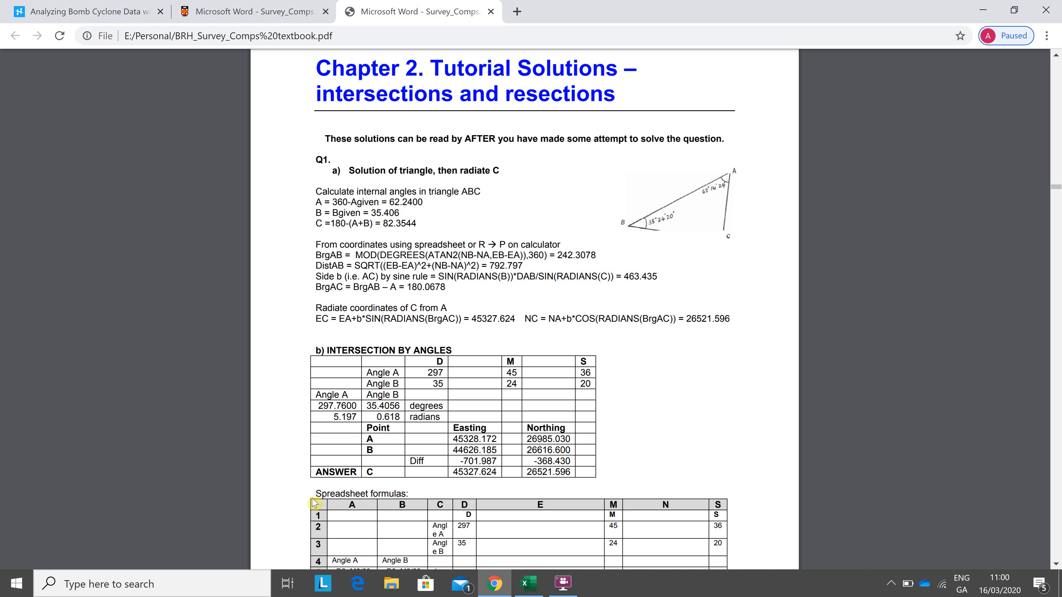
{"action": "key", "text": "alt+Tab"}
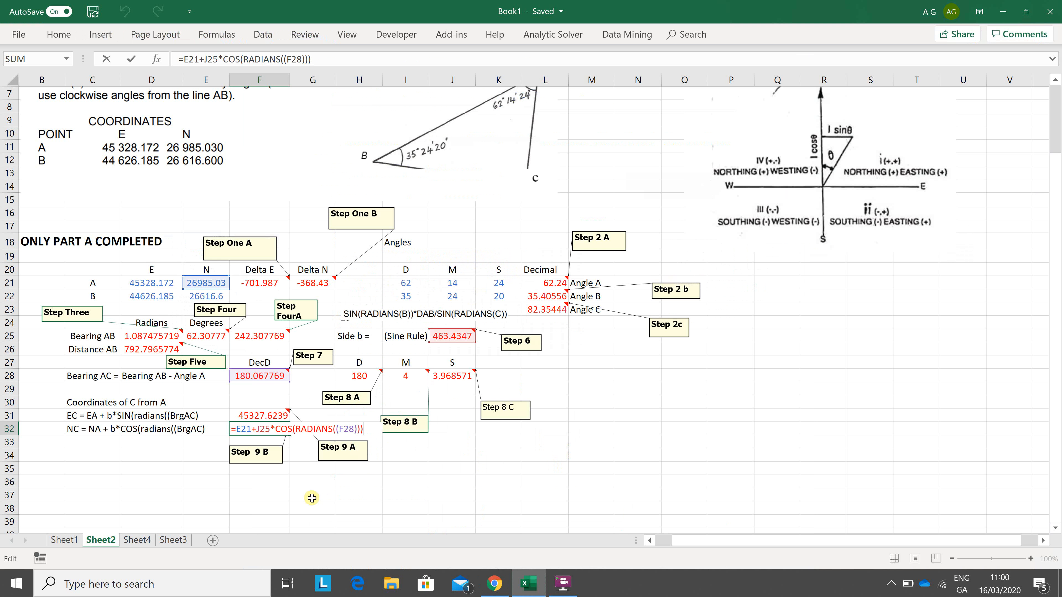
{"action": "key", "text": "Return"}
Step: Review the written-out formulas on Sheet4 from the sine rule back to the Bearing AB and Distance AB columns
{"action": "left_click", "coordinate": [138, 539]}
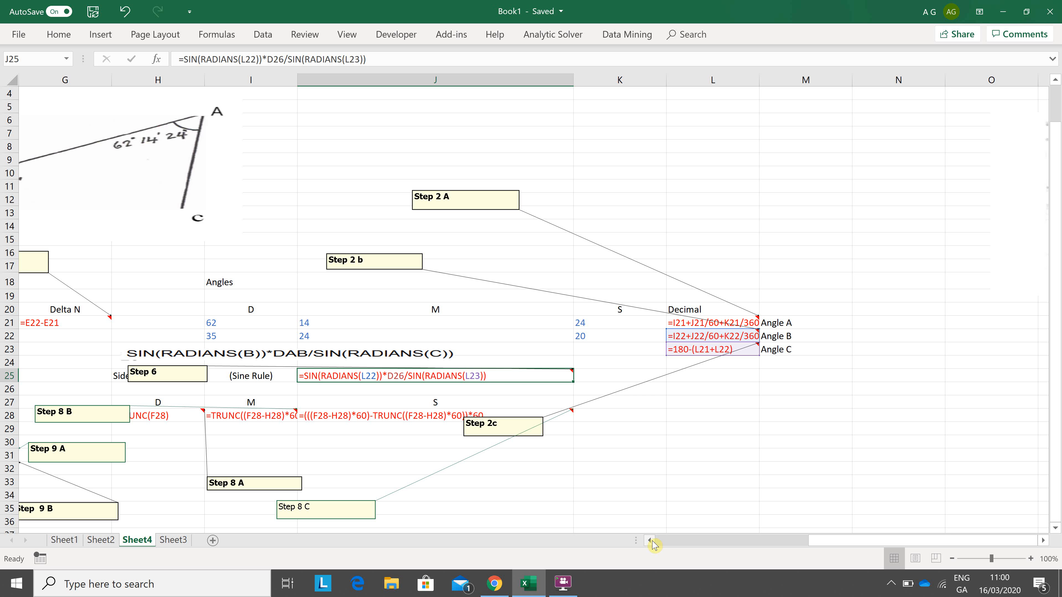
{"action": "left_click", "coordinate": [650, 540]}
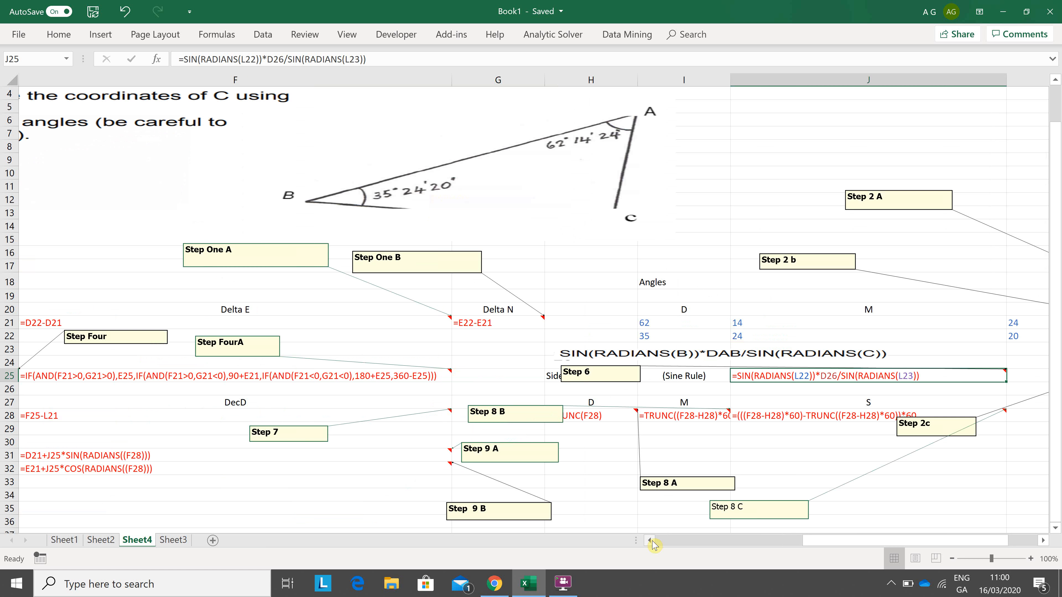
{"action": "left_click", "coordinate": [650, 541]}
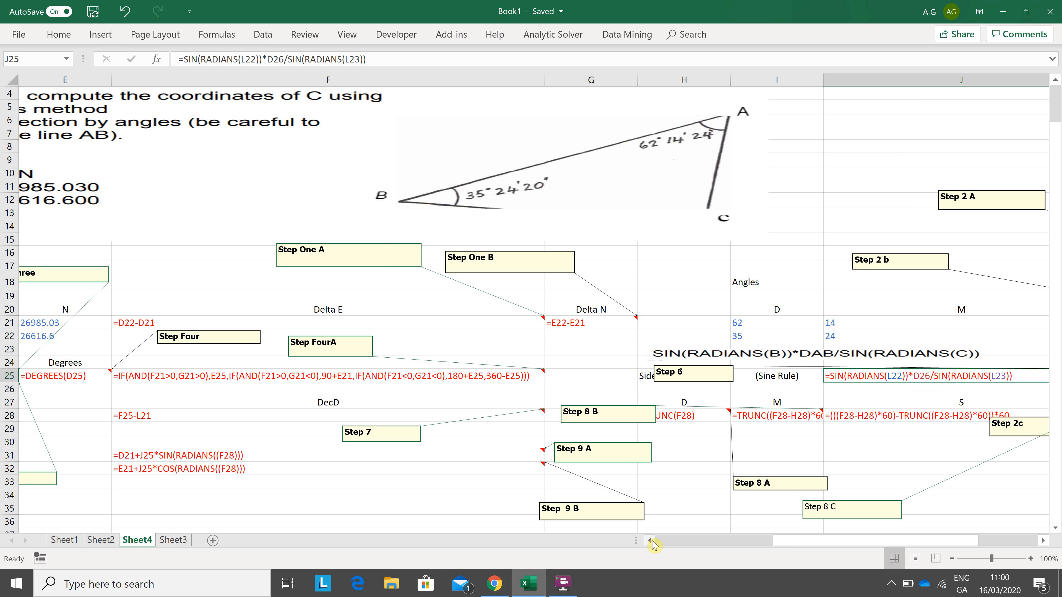
{"action": "left_click", "coordinate": [652, 542]}
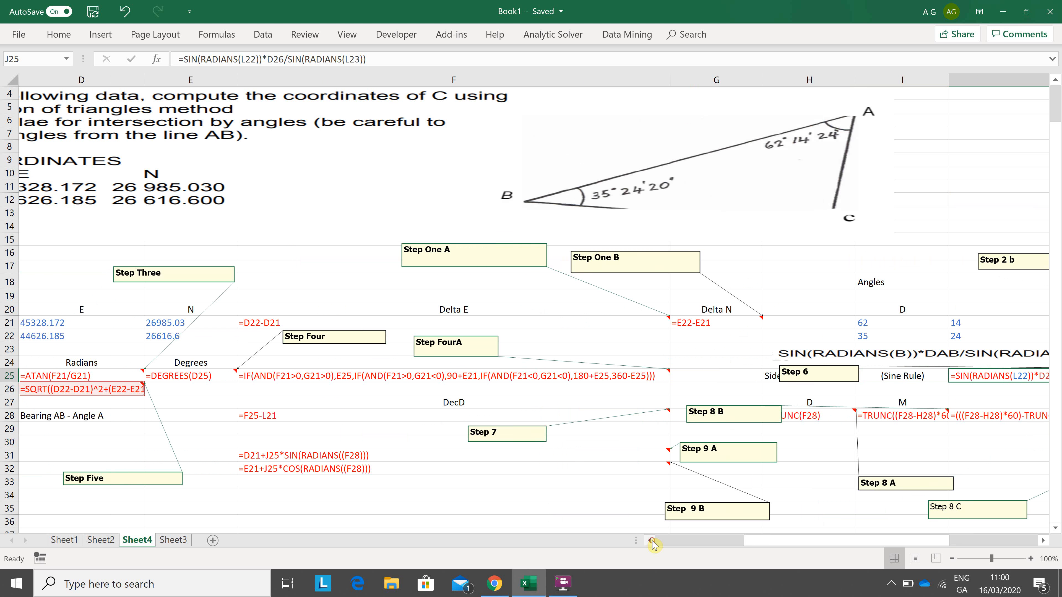
{"action": "left_click", "coordinate": [652, 541]}
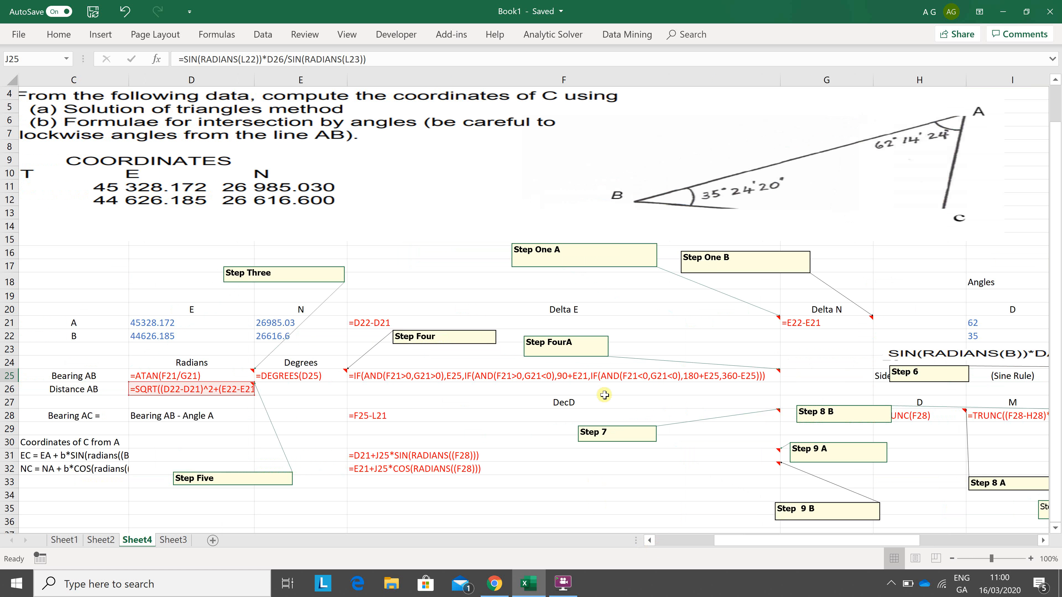